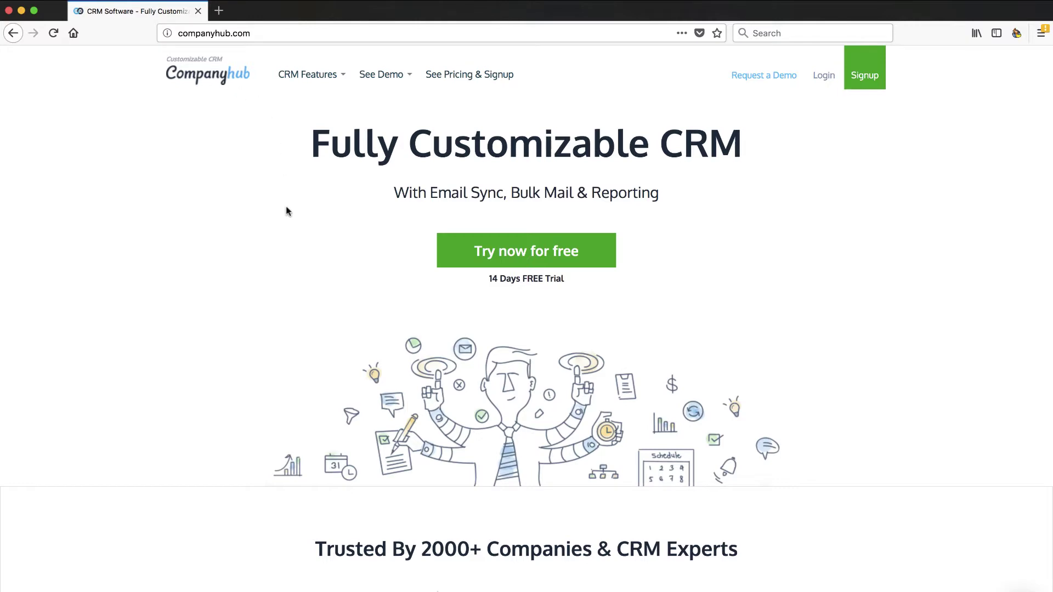
Browse the companyhub.com homepage and bring up the CRM Features dropdown.
scroll(287, 226, "down", 5)
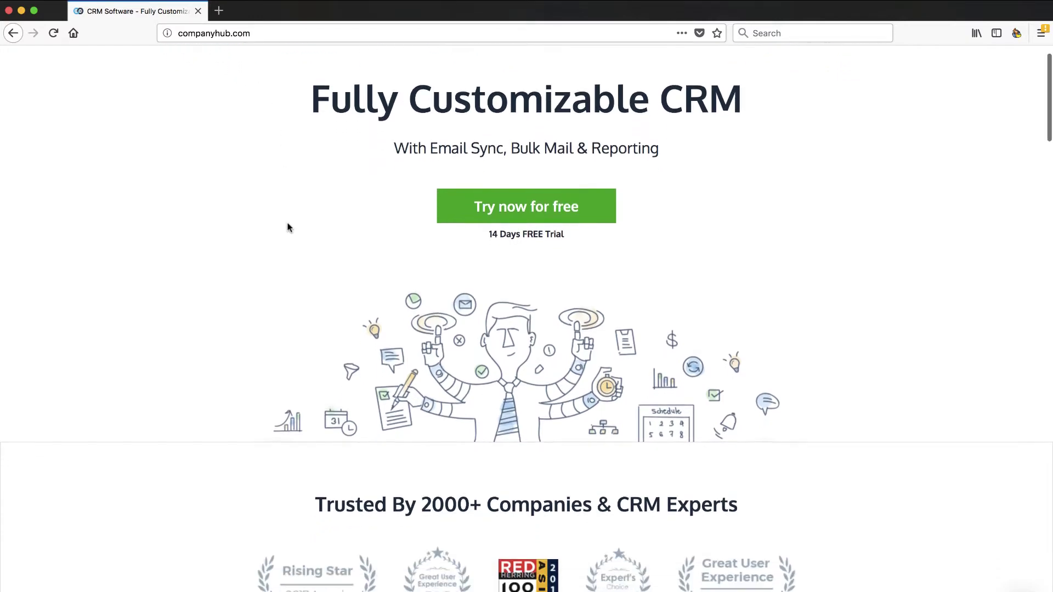
scroll(329, 217, "up", 5)
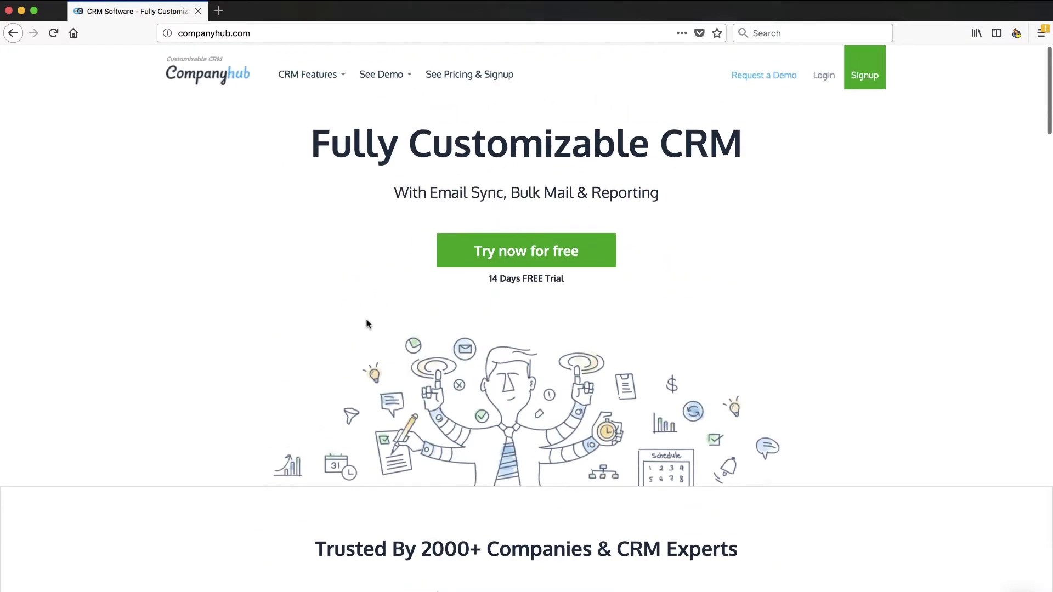
scroll(367, 320, "down", 10)
scroll(366, 320, "down", 12)
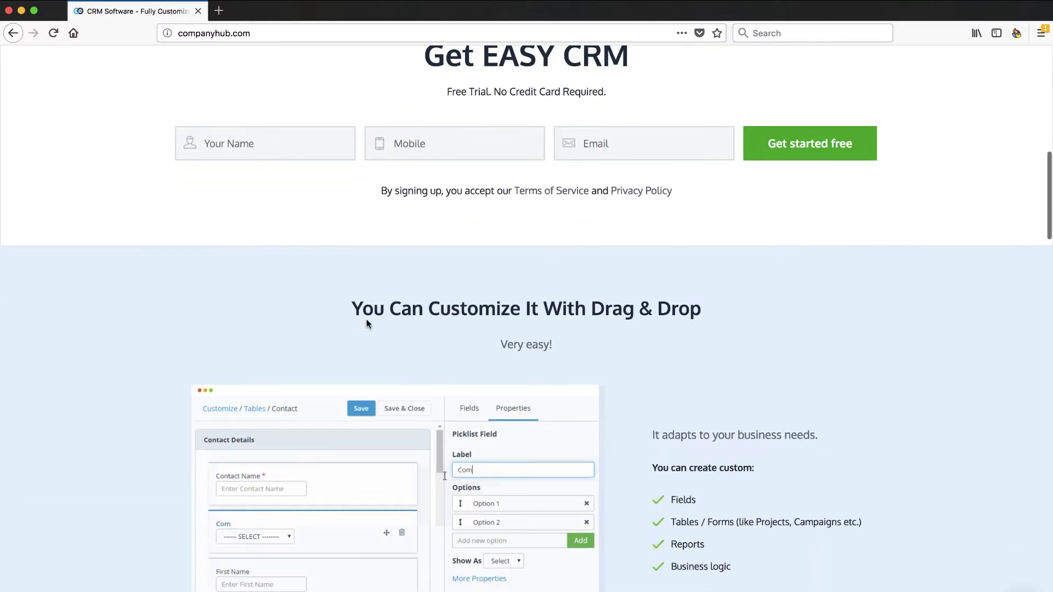
scroll(367, 324, "down", 7)
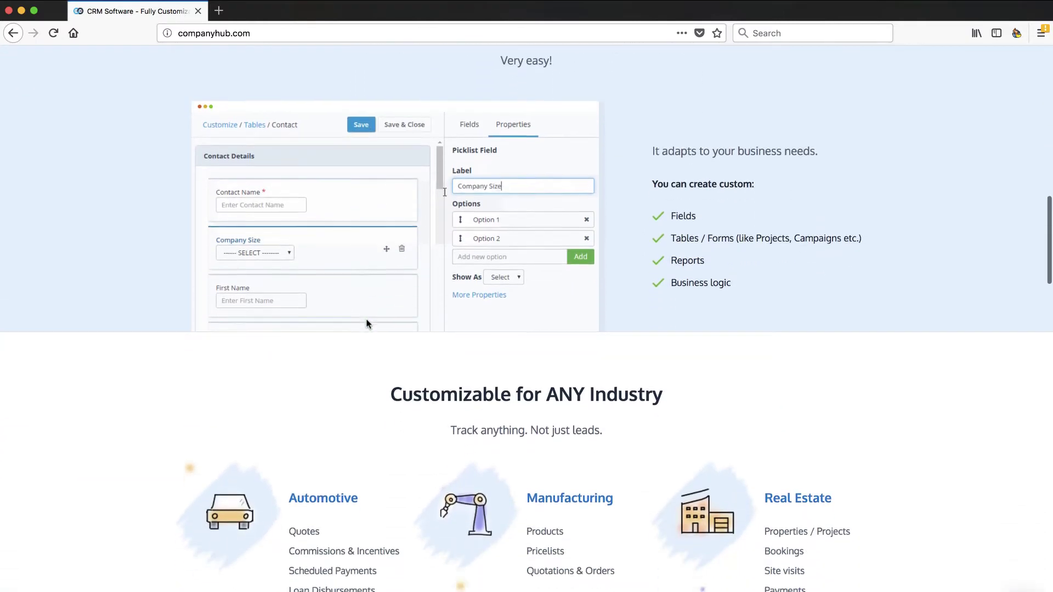
scroll(367, 323, "down", 12)
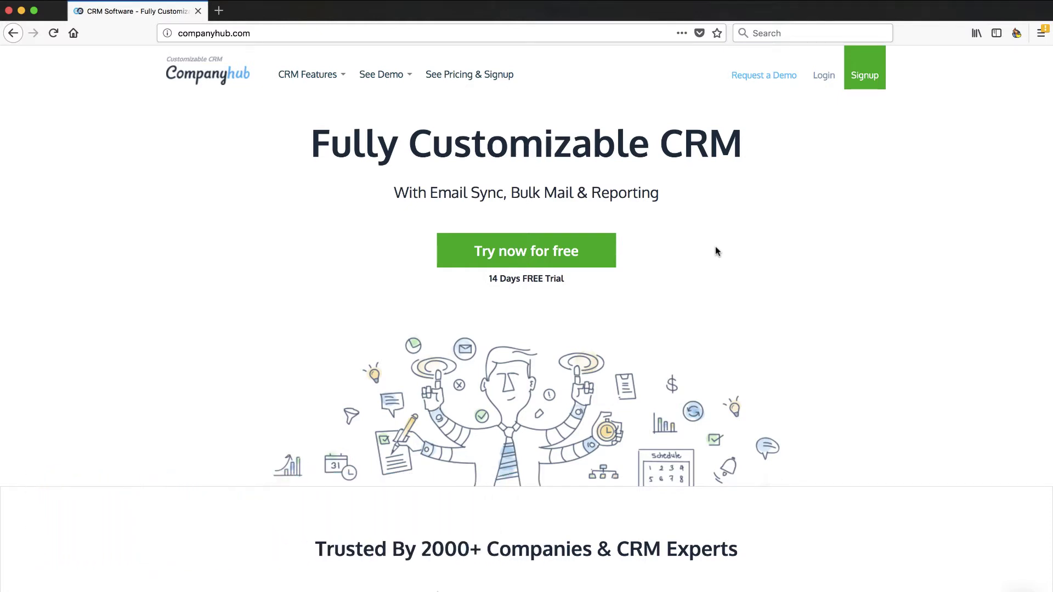
scroll(715, 247, "down", 3)
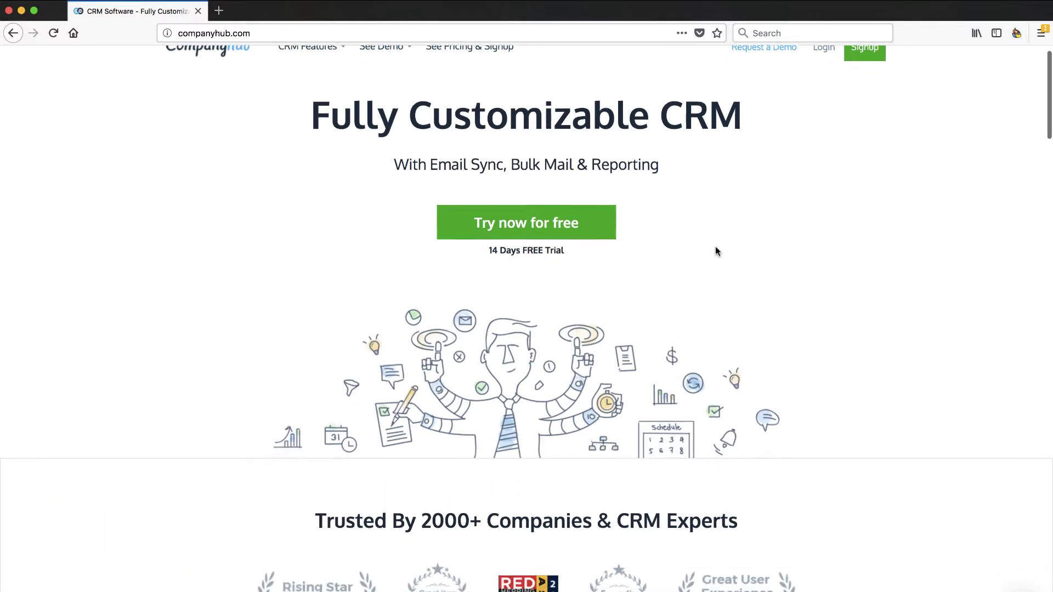
scroll(714, 250, "up", 3)
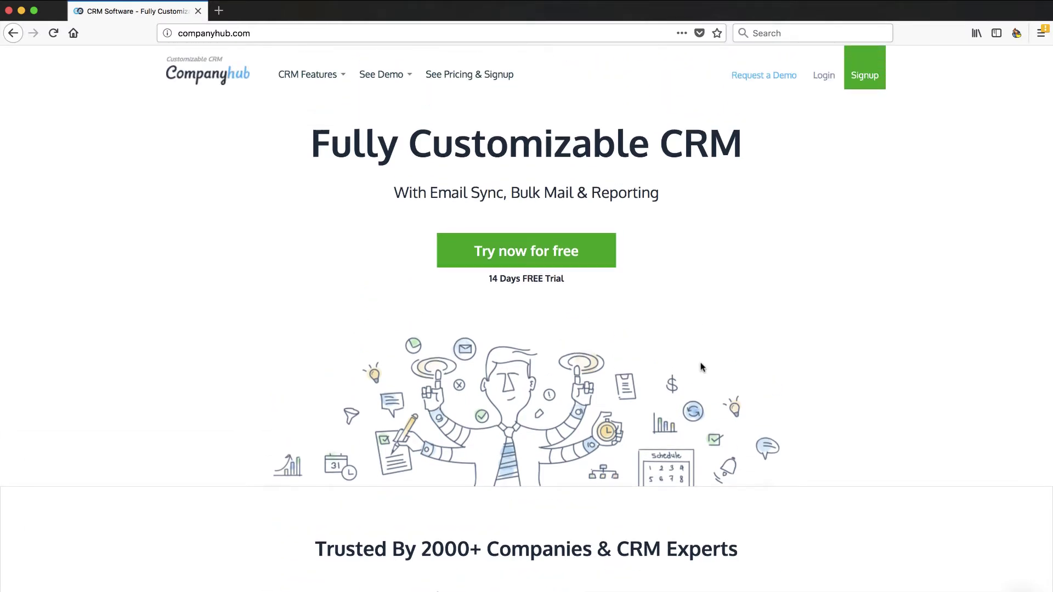
scroll(702, 366, "down", 3)
scroll(536, 153, "up", 3)
mouse_move(324, 83)
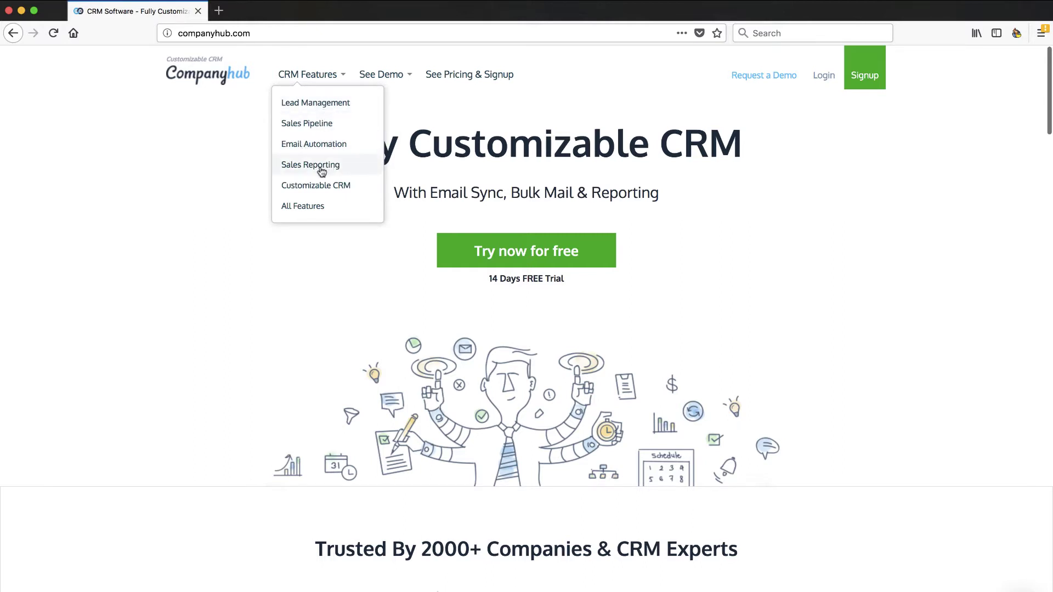
Open the All Features CRM comparison page and scroll through its table.
left_click(303, 207)
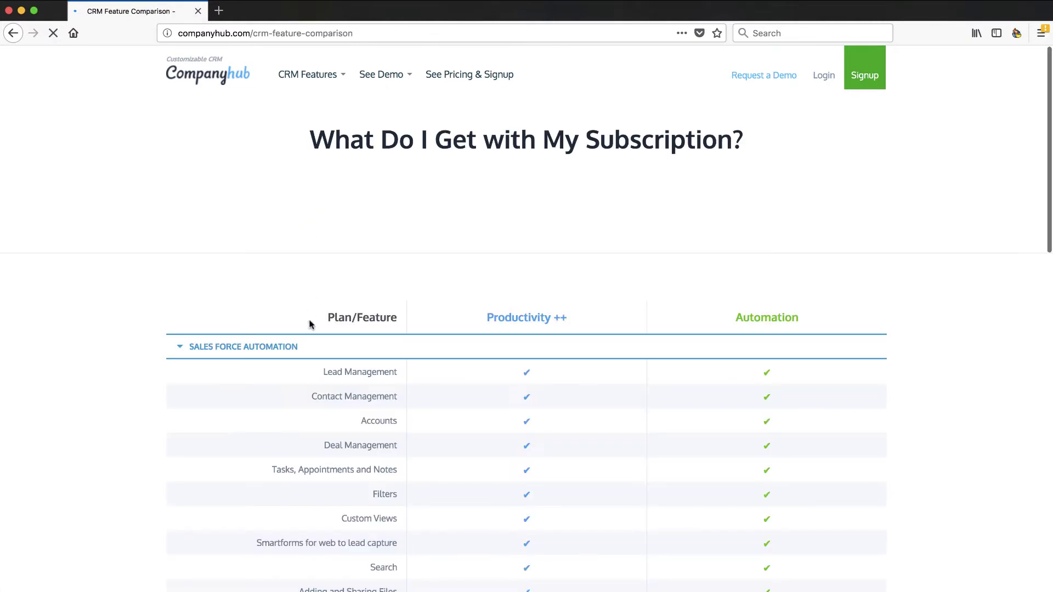
scroll(308, 324, "down", 5)
scroll(310, 321, "down", 5)
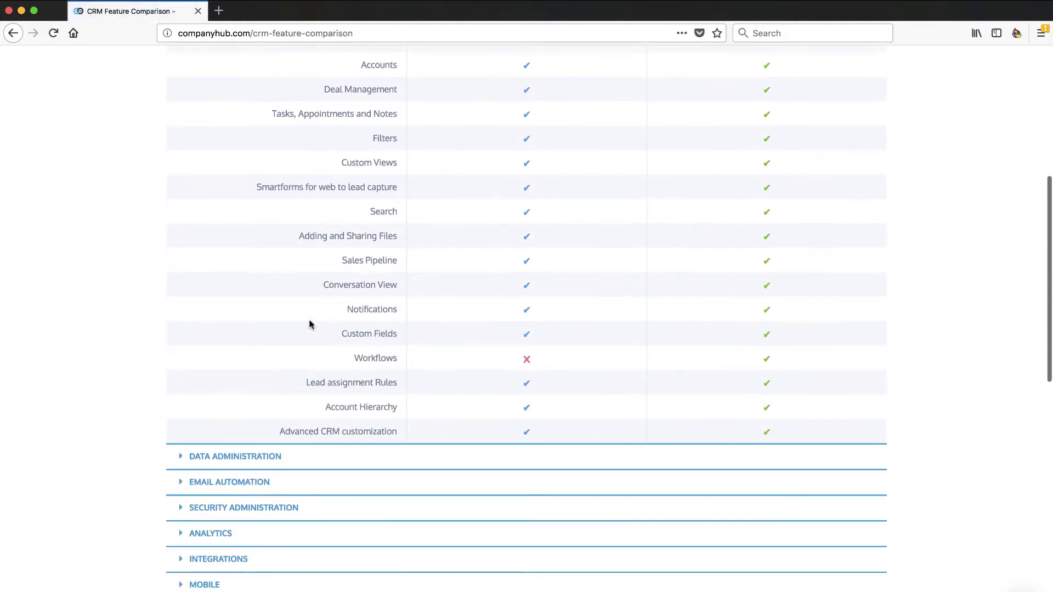
scroll(310, 323, "up", 3)
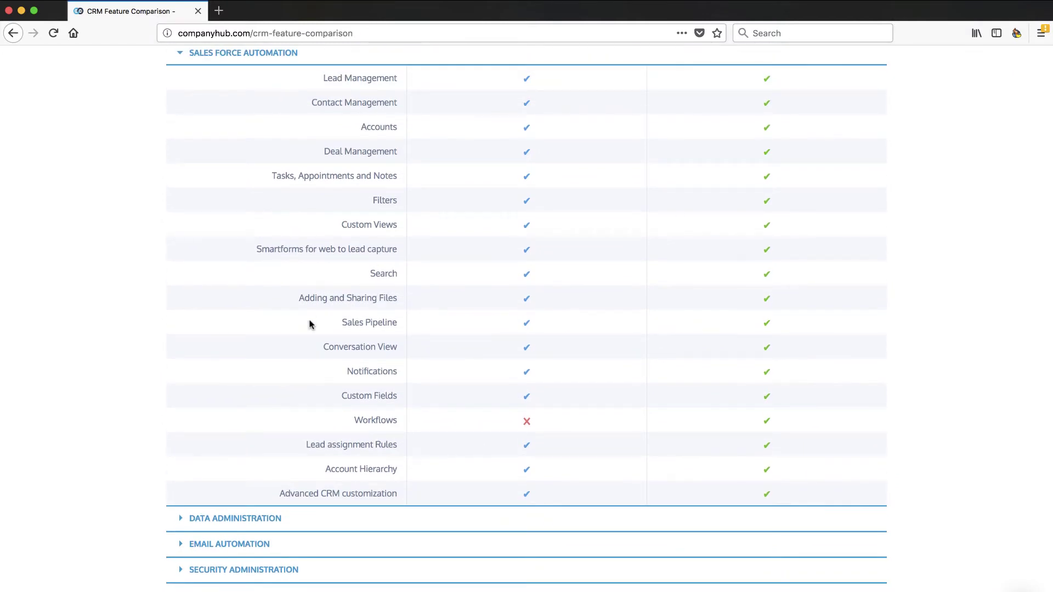
scroll(309, 326, "down", 3)
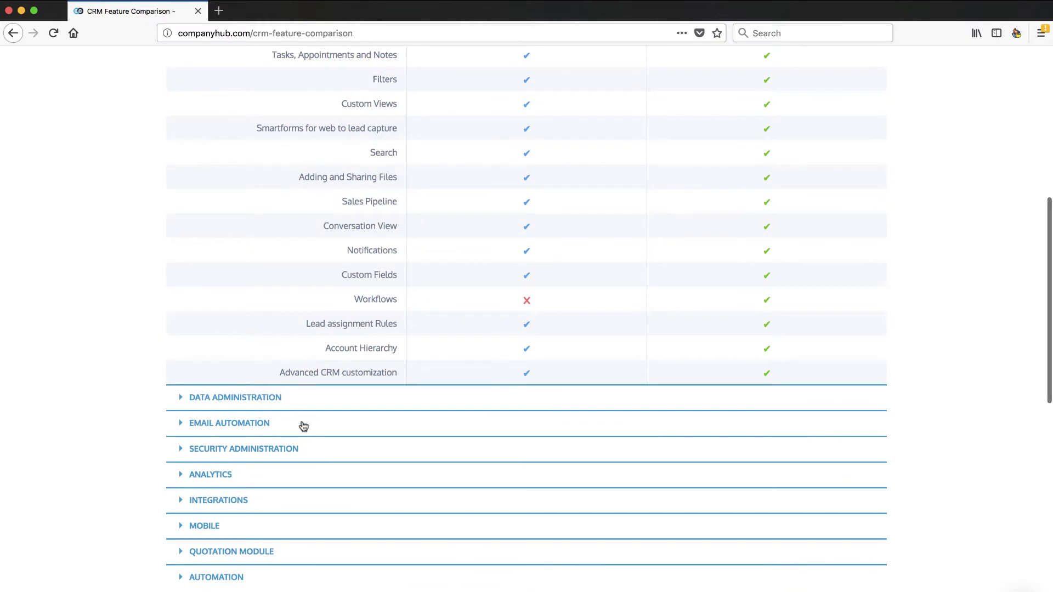
Expand the INTEGRATIONS and MOBILE feature sections of the comparison table.
left_click(184, 500)
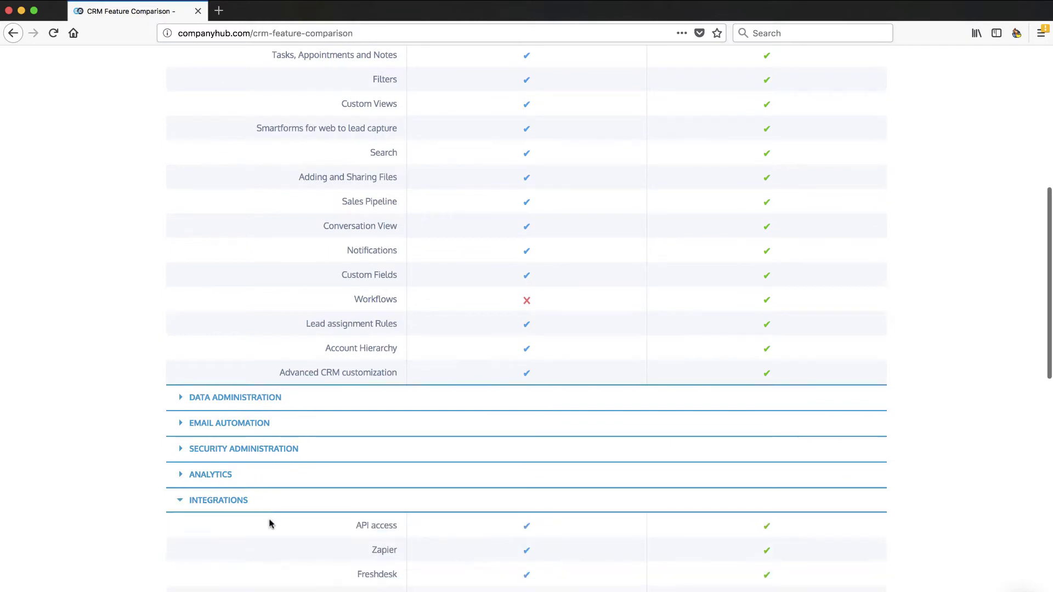
scroll(307, 504, "down", 2)
scroll(332, 489, "down", 2)
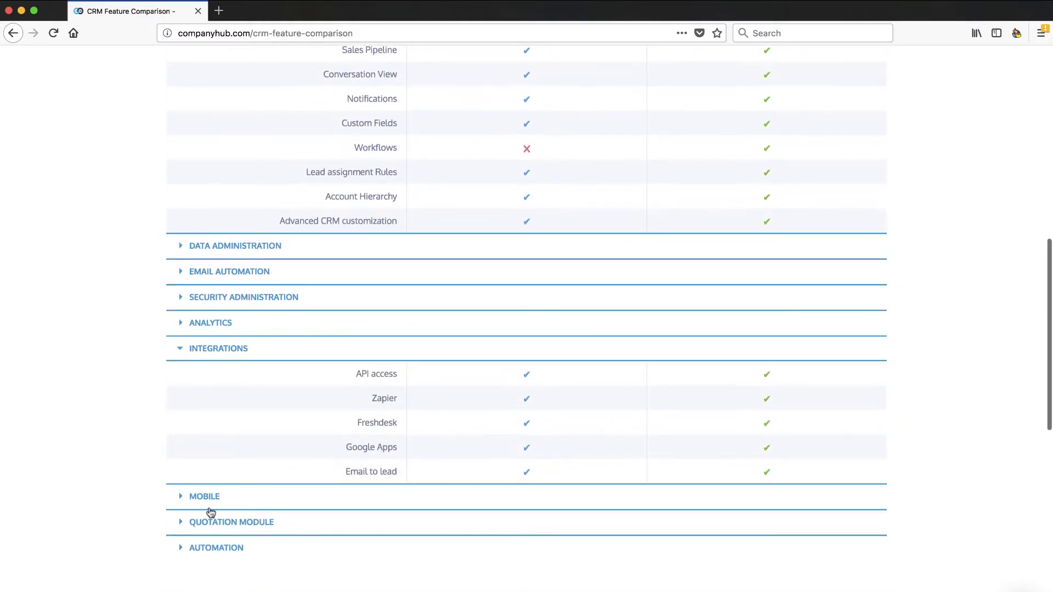
left_click(180, 500)
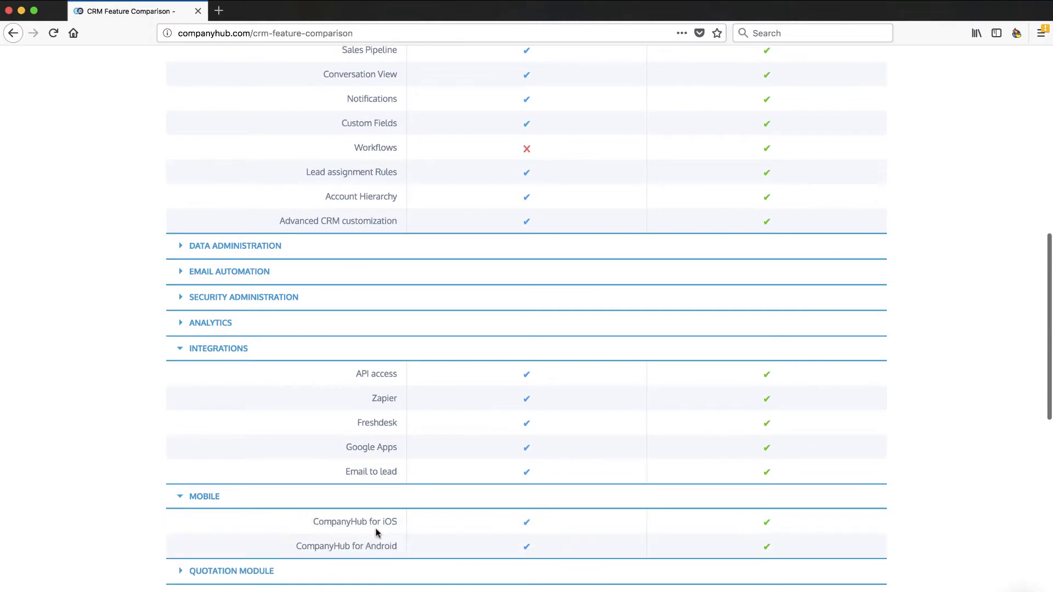
scroll(527, 328, "down", 5)
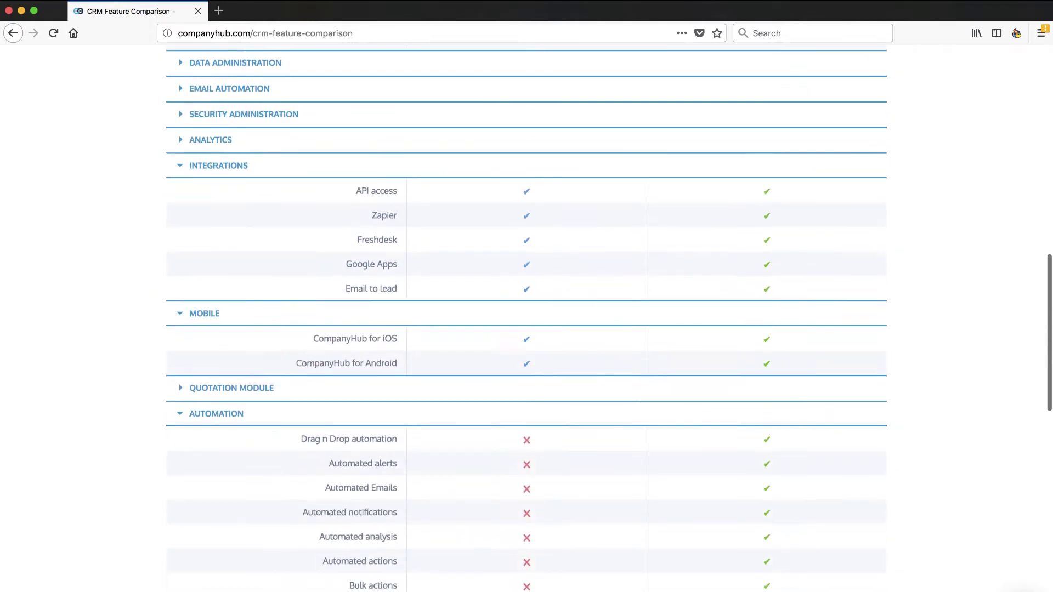
scroll(277, 502, "down", 5)
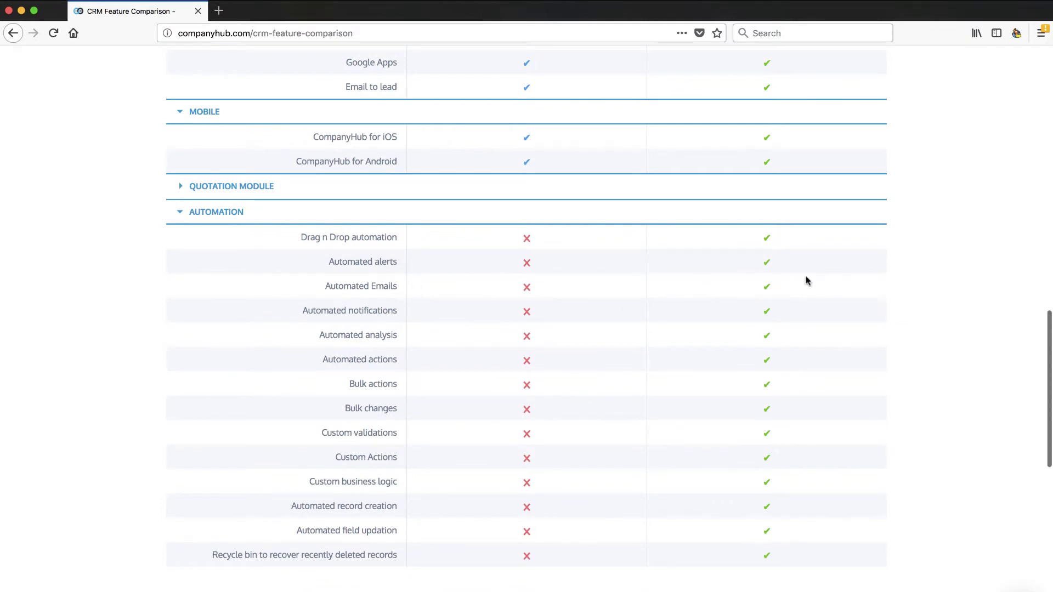
scroll(741, 348, "up", 10)
scroll(740, 350, "up", 13)
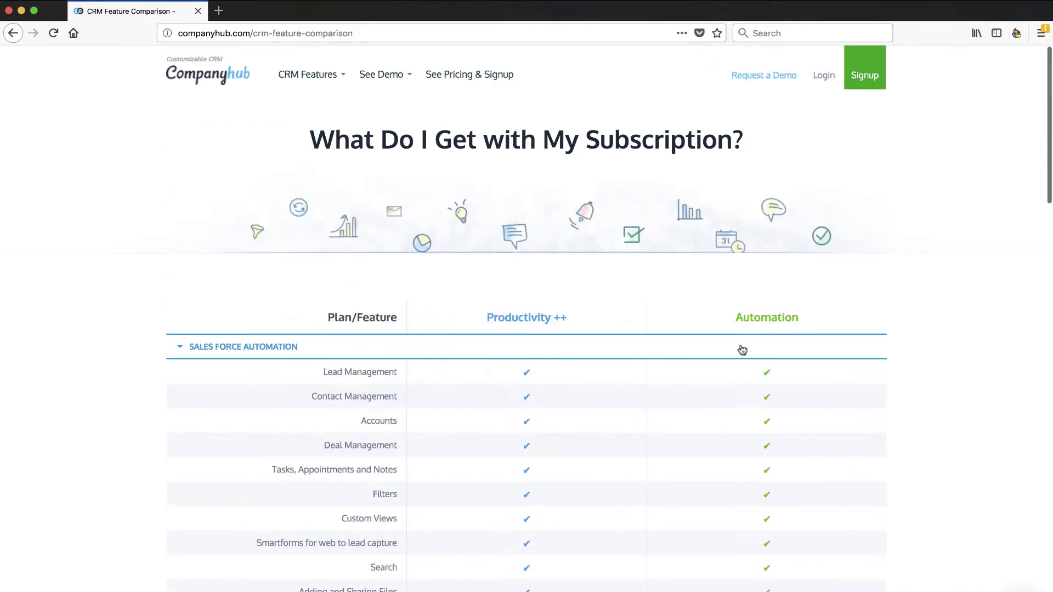
Go to the See Pricing & Signup page and open the signup form.
left_click(450, 76)
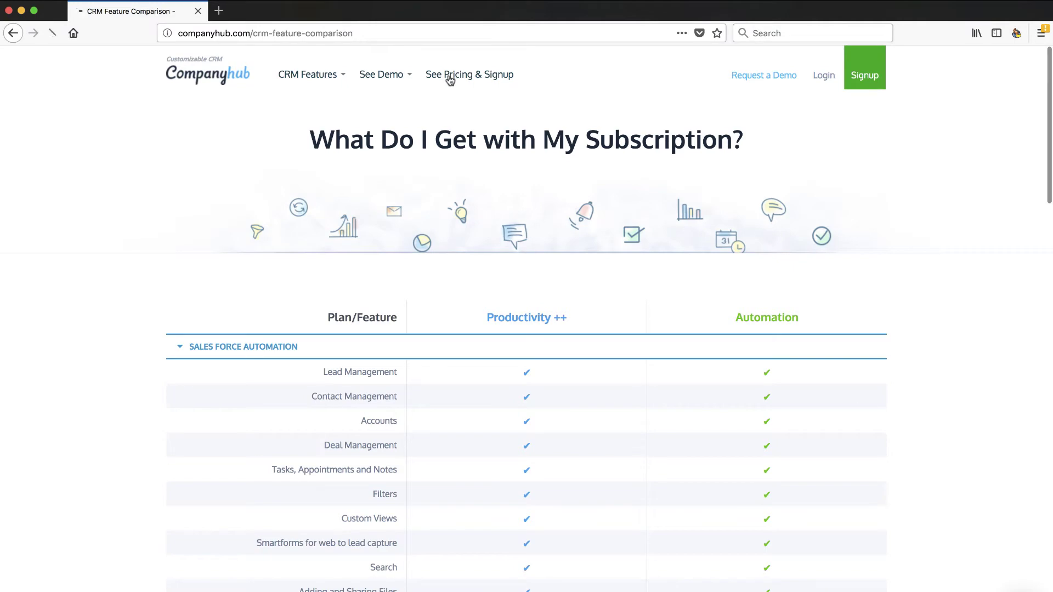
scroll(475, 280, "down", 4)
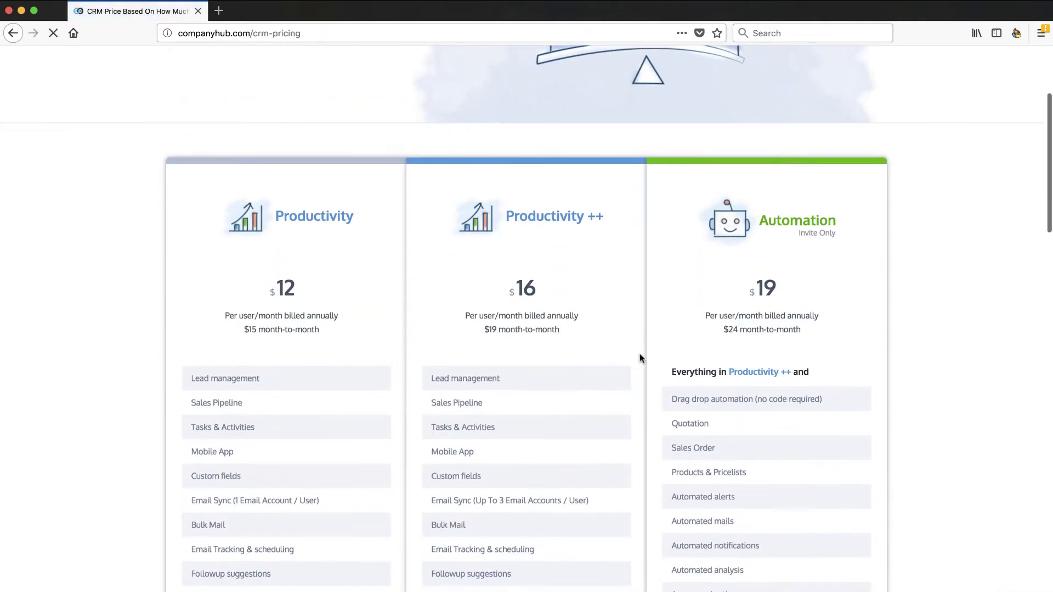
scroll(640, 355, "down", 6)
scroll(639, 355, "up", 10)
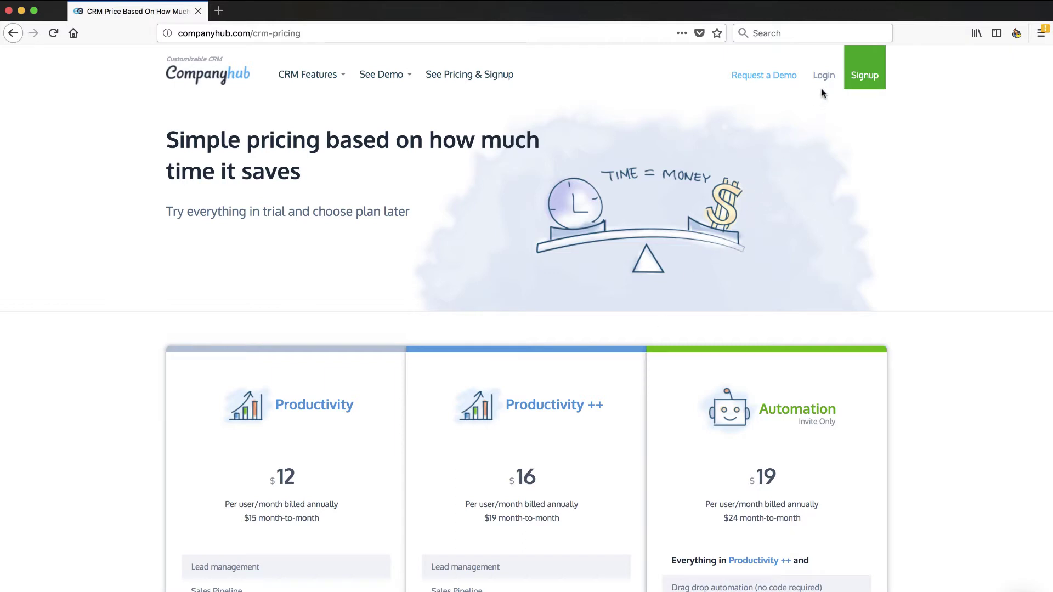
left_click(867, 80)
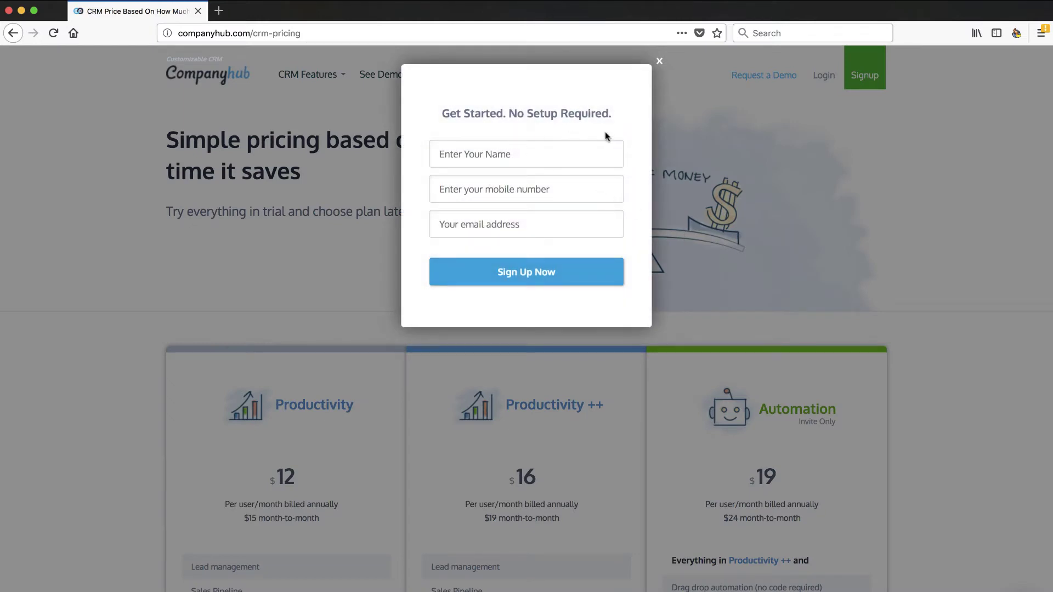
Fill in the user's name, mobile number and e-mail, then submit with Sign Up Now.
left_click(505, 154)
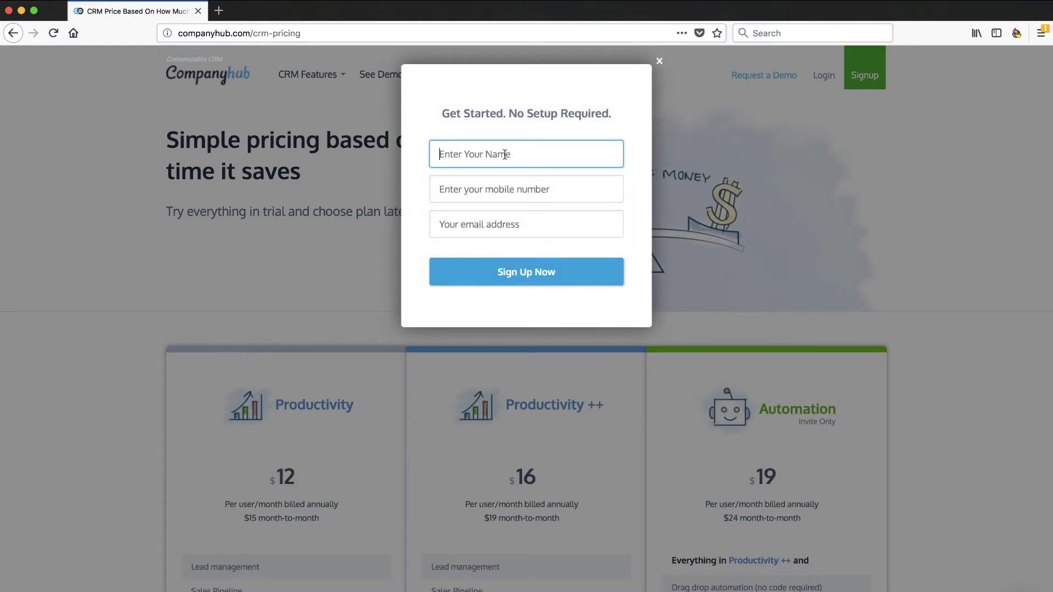
type("DA")
left_click(500, 192)
type("9876")
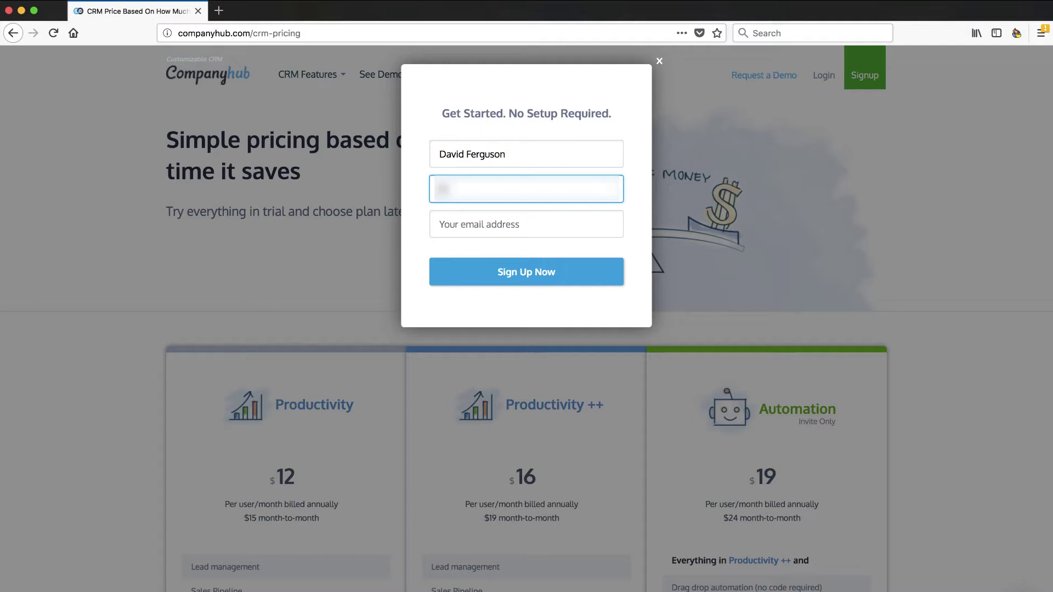
type("54321")
left_click(499, 223)
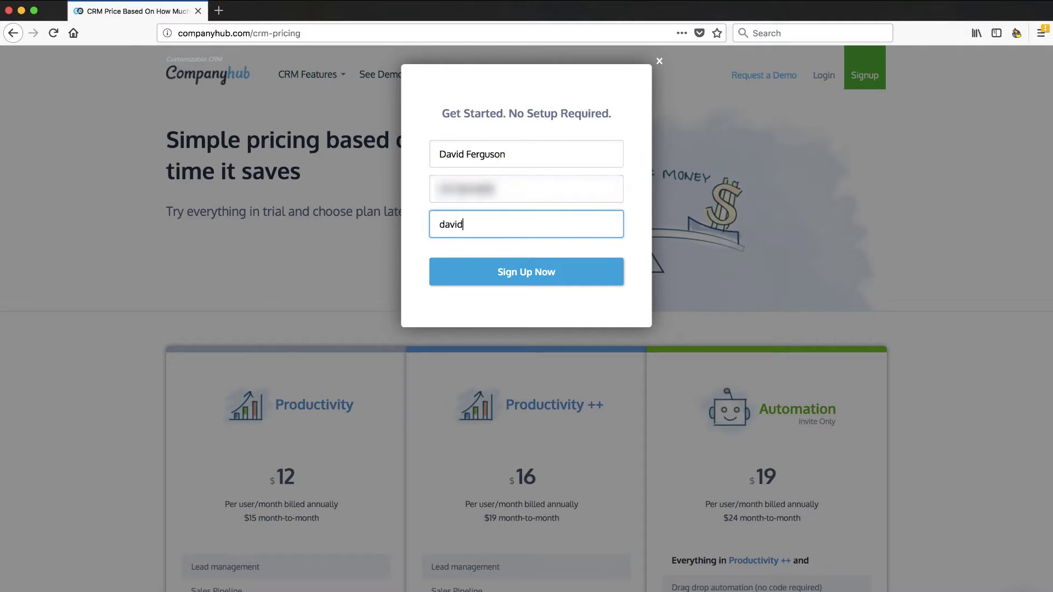
left_click(523, 273)
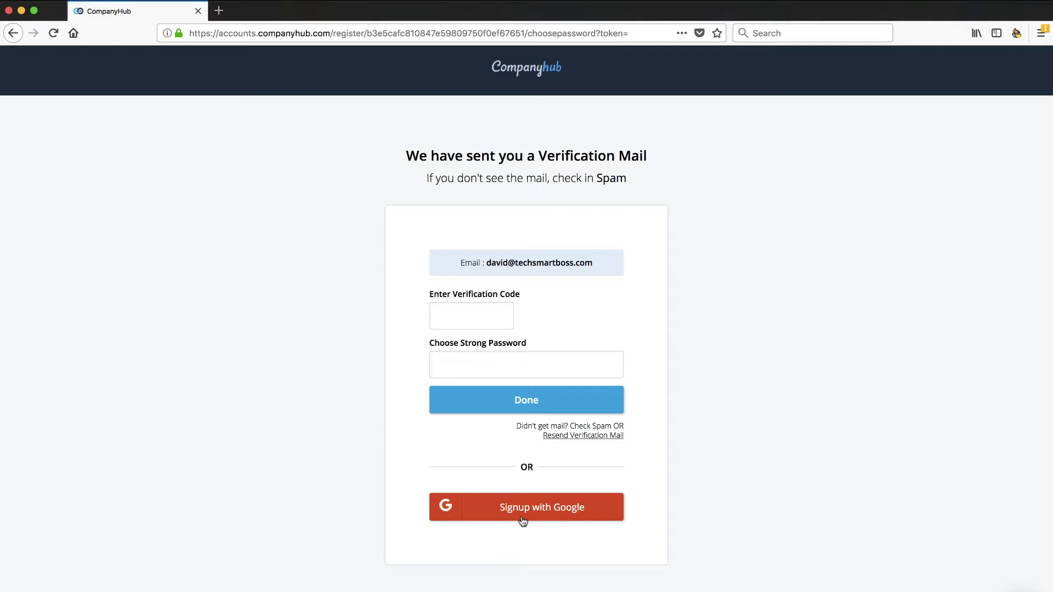
Enter the emailed verification code and a new password, then decline Firefox's save-login prompt.
left_click(472, 322)
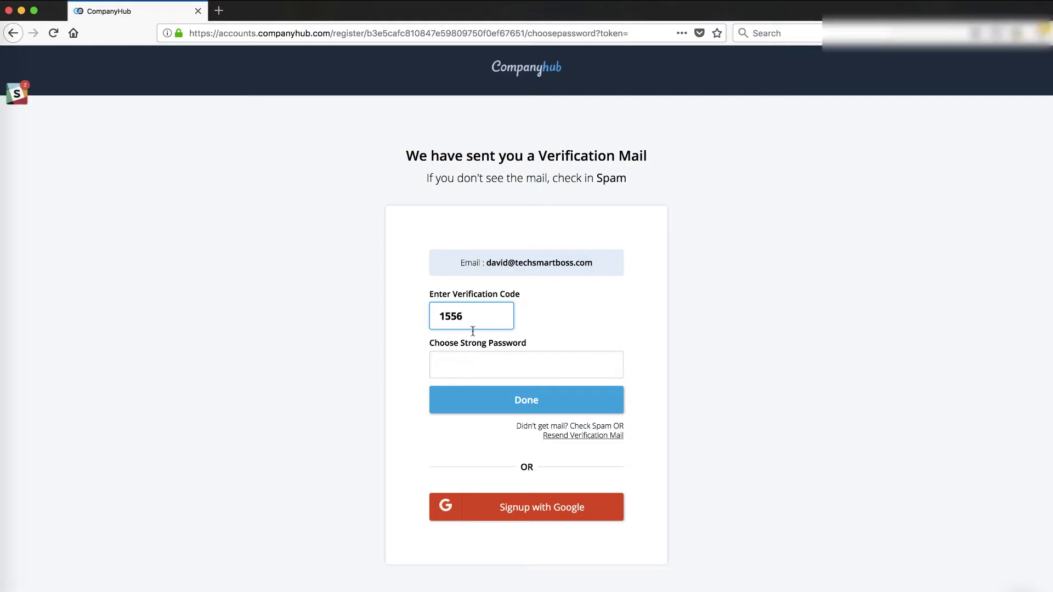
left_click(478, 362)
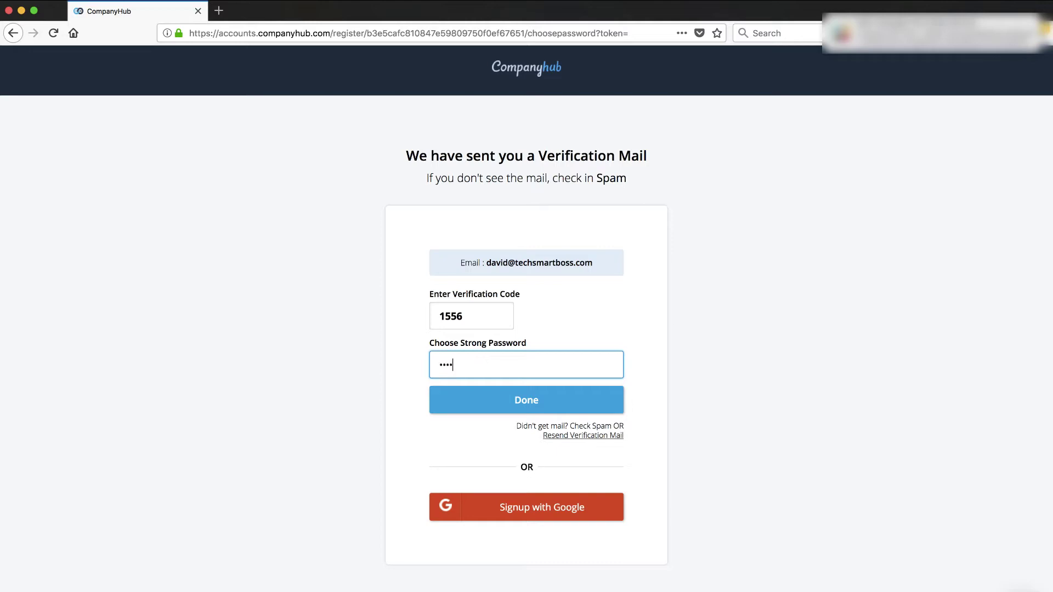
type("••••••••")
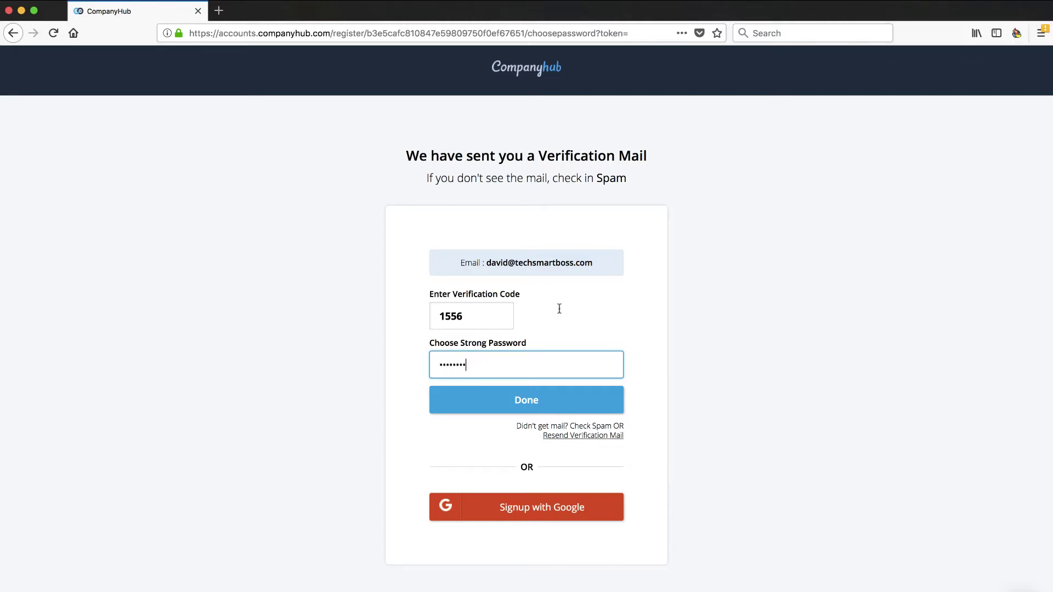
left_click(525, 404)
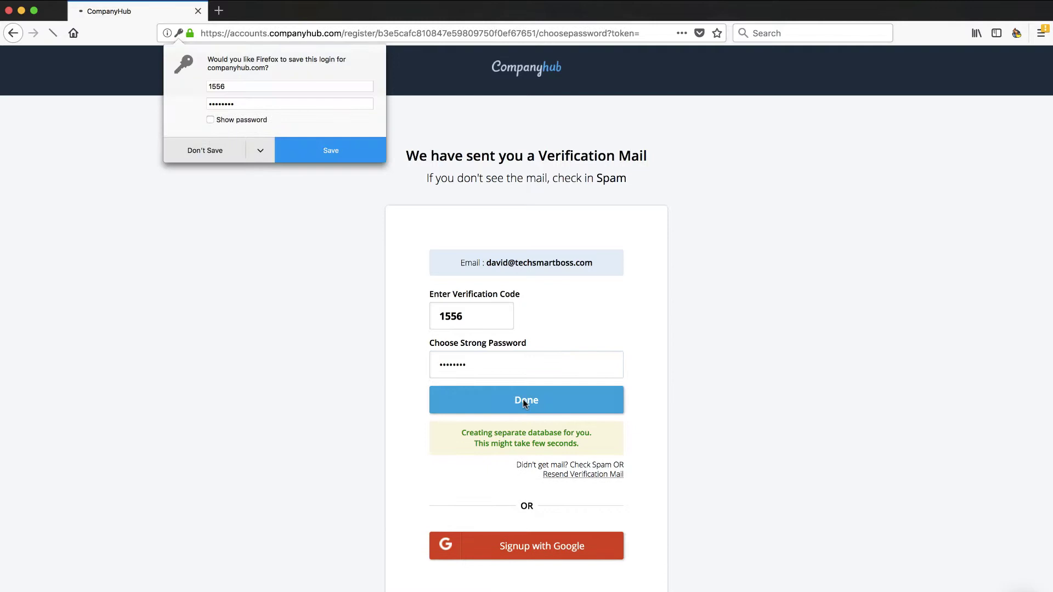
left_click(214, 149)
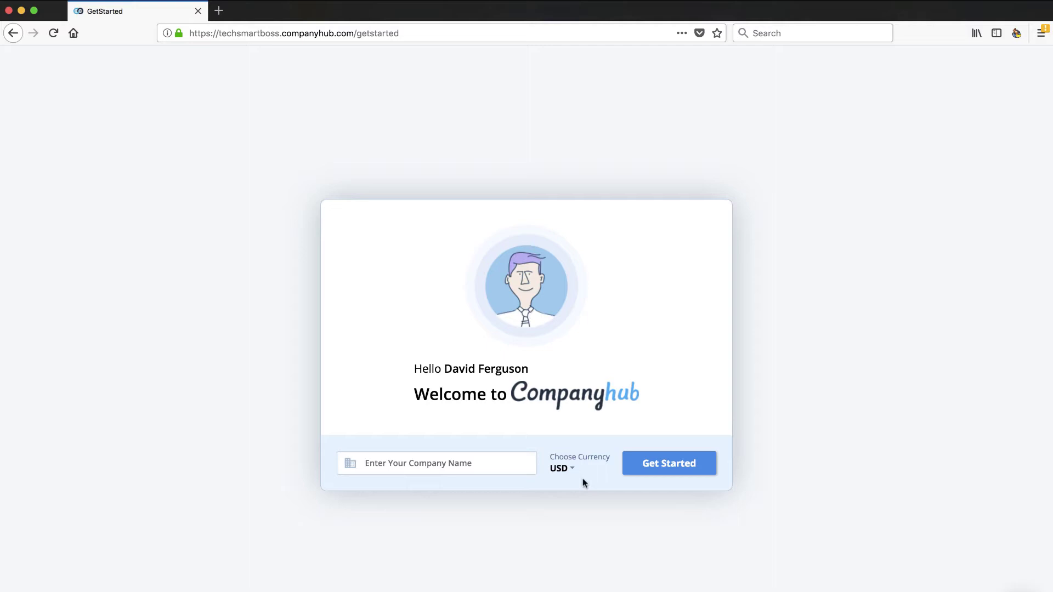
Enter company name Tech Smart Boss, keep USD as the currency, and get started.
left_click(425, 464)
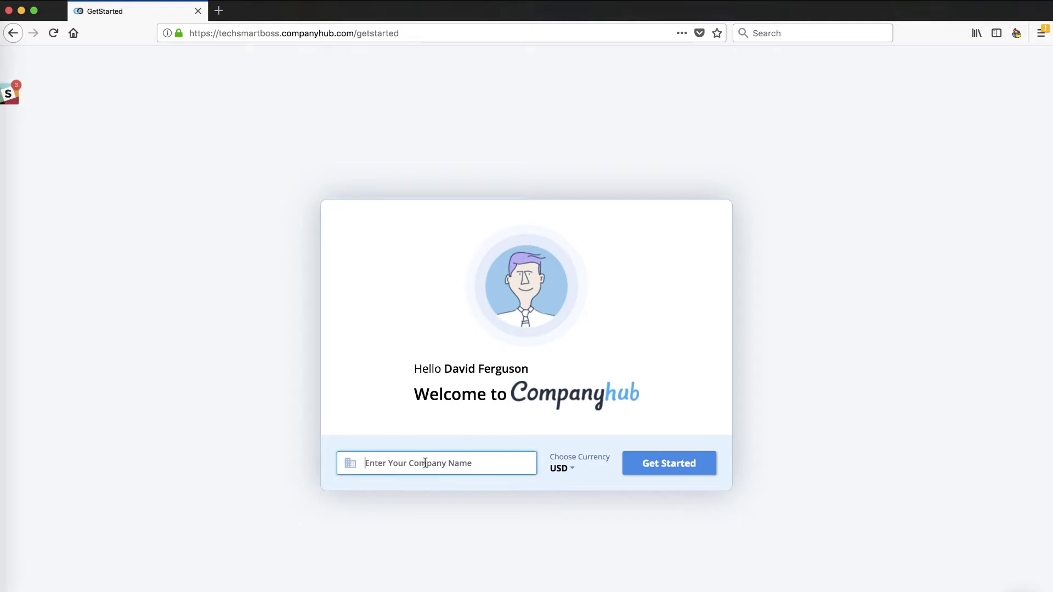
type("Tech Smart Boss")
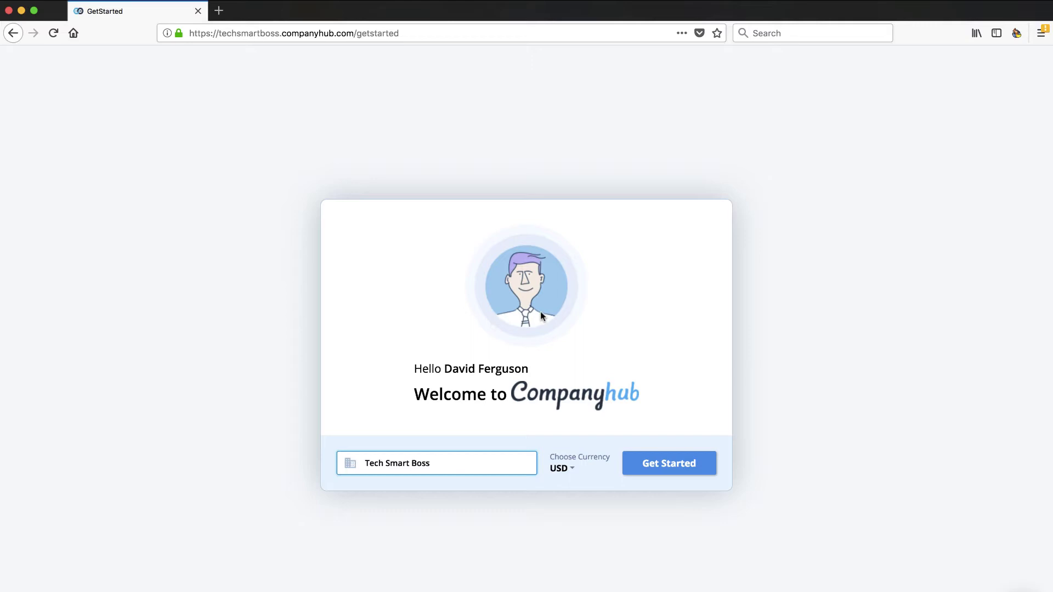
left_click(574, 470)
left_click(574, 470)
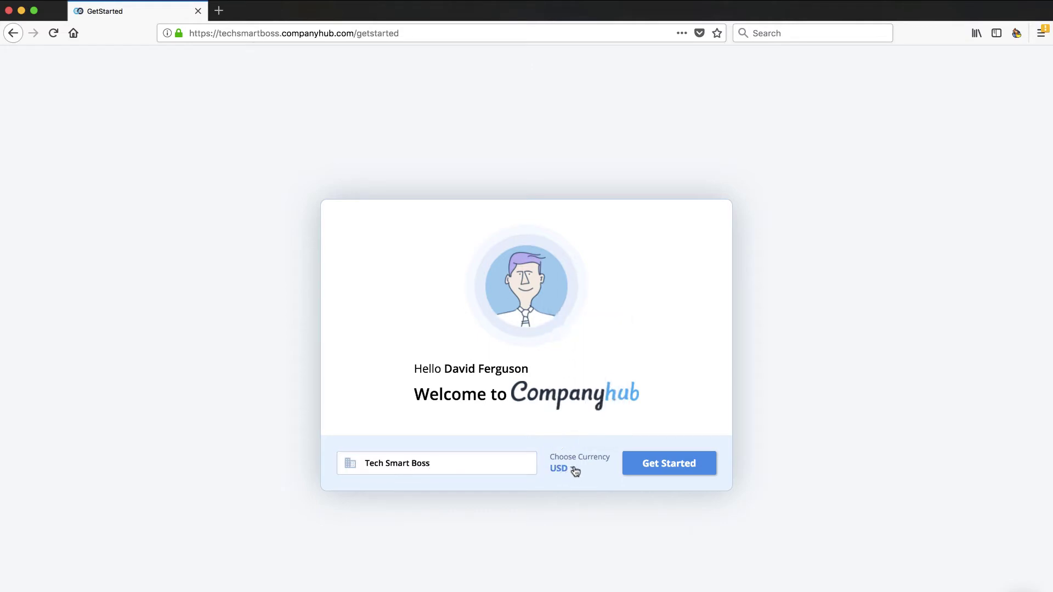
left_click(674, 466)
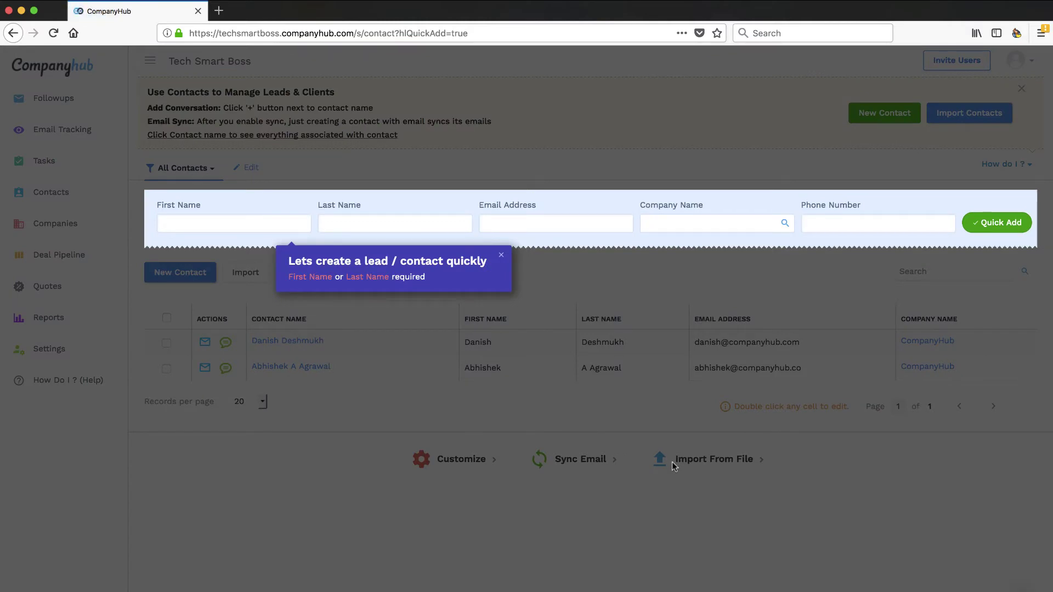
Dismiss the Quick Add and Add Conversation tour tips, then open the All Contacts filter dropdown.
left_click(500, 255)
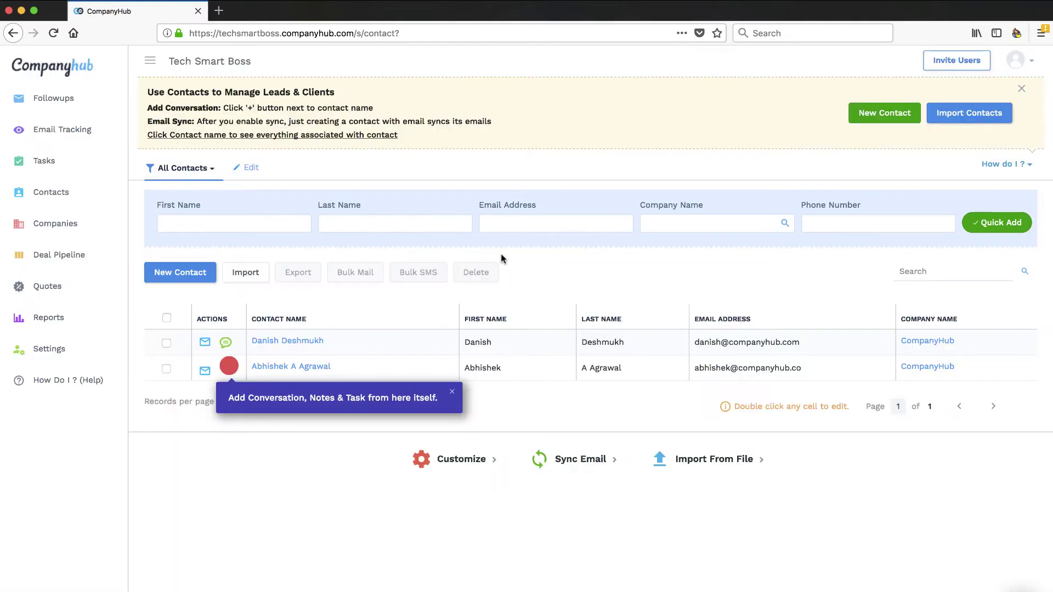
left_click(451, 393)
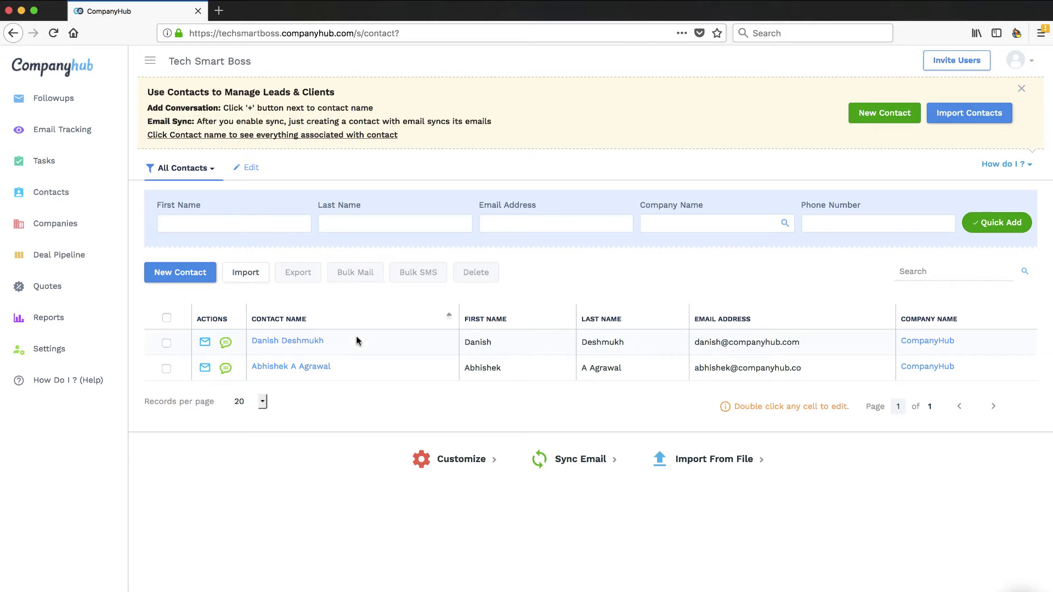
left_click(493, 364)
key("Up")
left_click(212, 171)
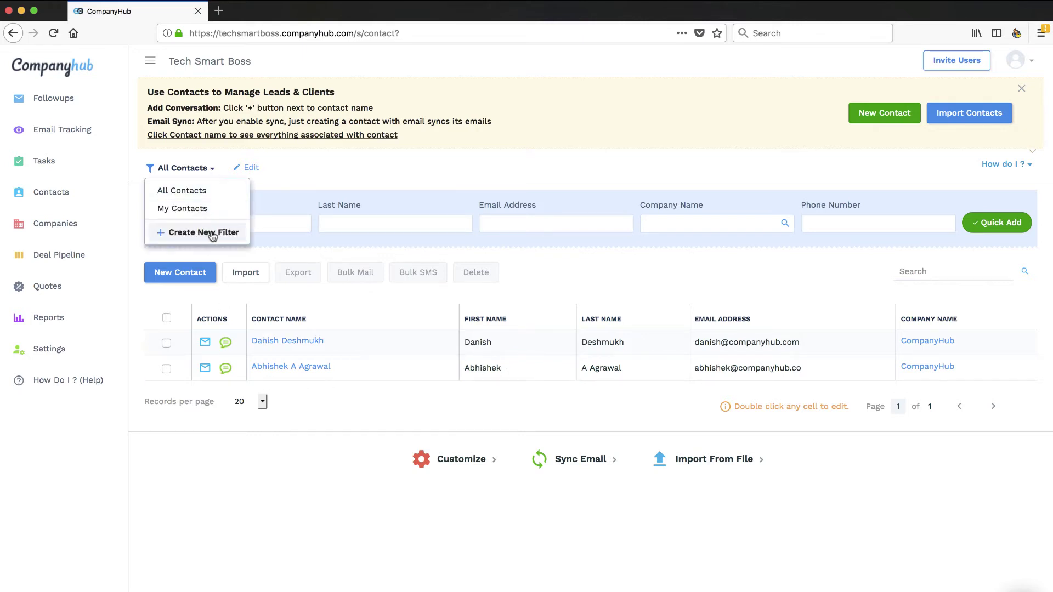
Close the filter dropdown and move between the contacts' name and email cells without changes.
left_click(213, 170)
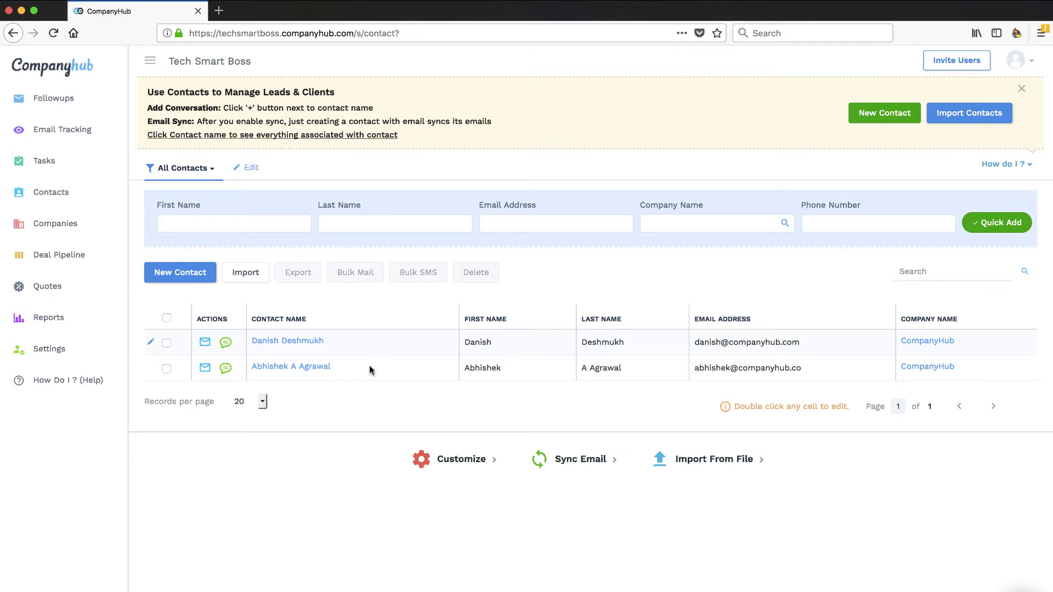
left_click(537, 371)
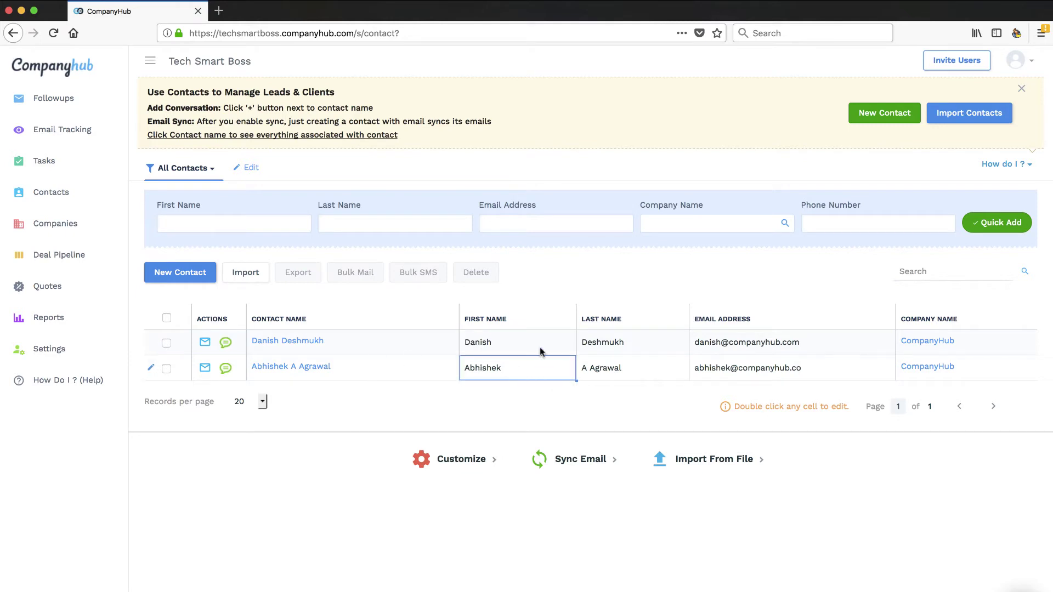
double_click(535, 343)
key("Tab")
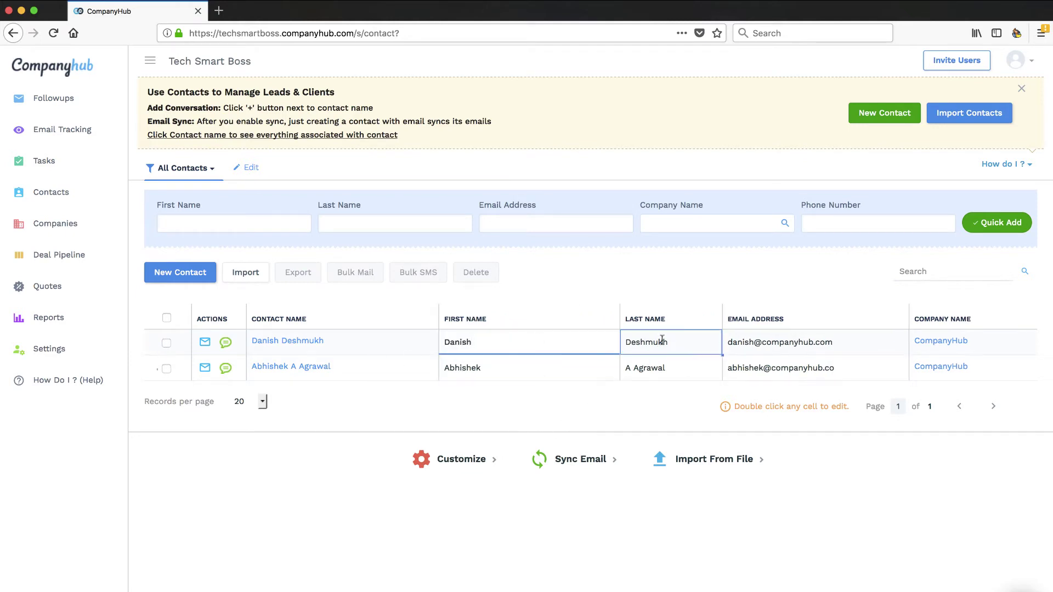
left_click(731, 343)
key("Down")
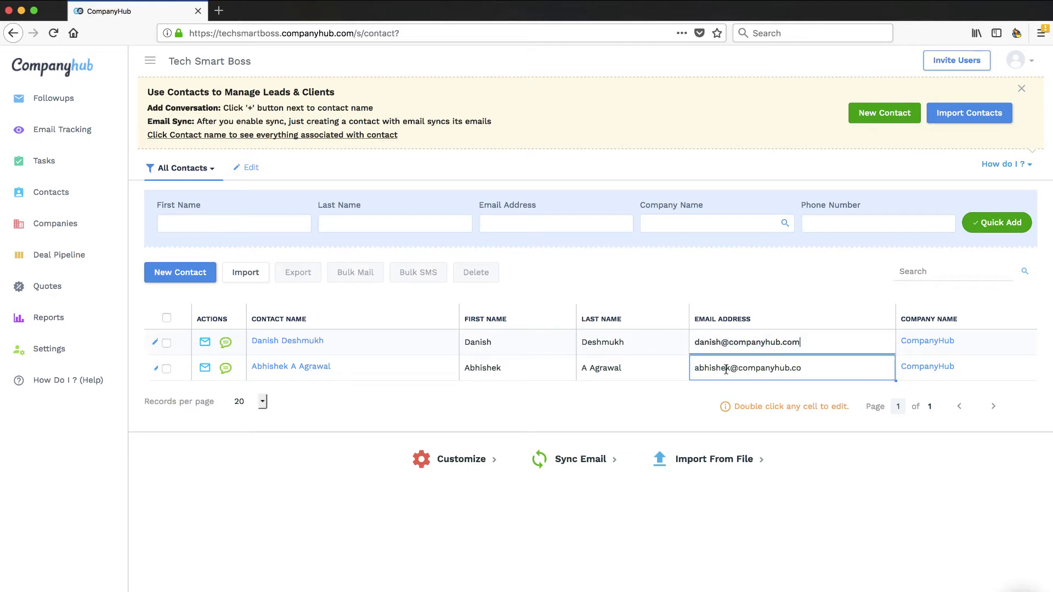
key("Left")
Append 's' to the first contact's First Name cell, leaving it as an unsaved edit.
left_click(512, 369)
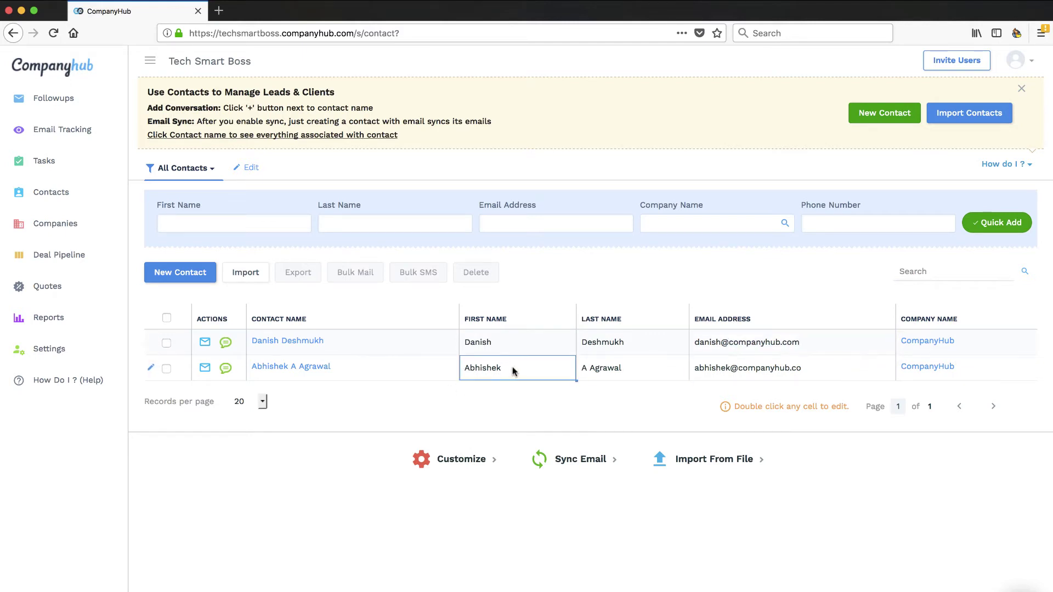
left_click(512, 345)
double_click(512, 343)
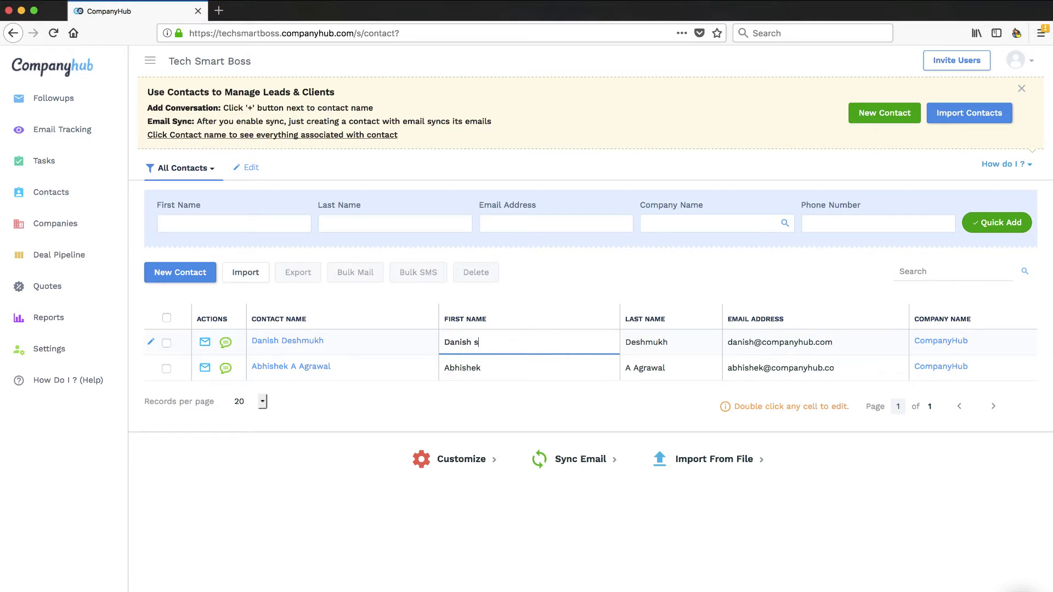
type("s")
left_click(501, 374)
left_click(556, 560)
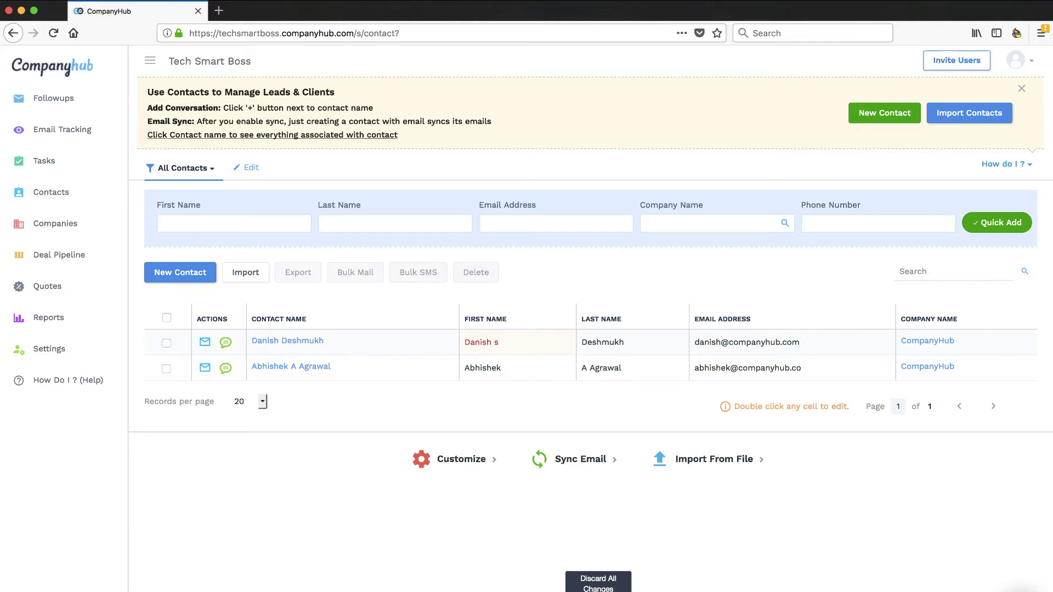
left_click(522, 364)
left_click(522, 397)
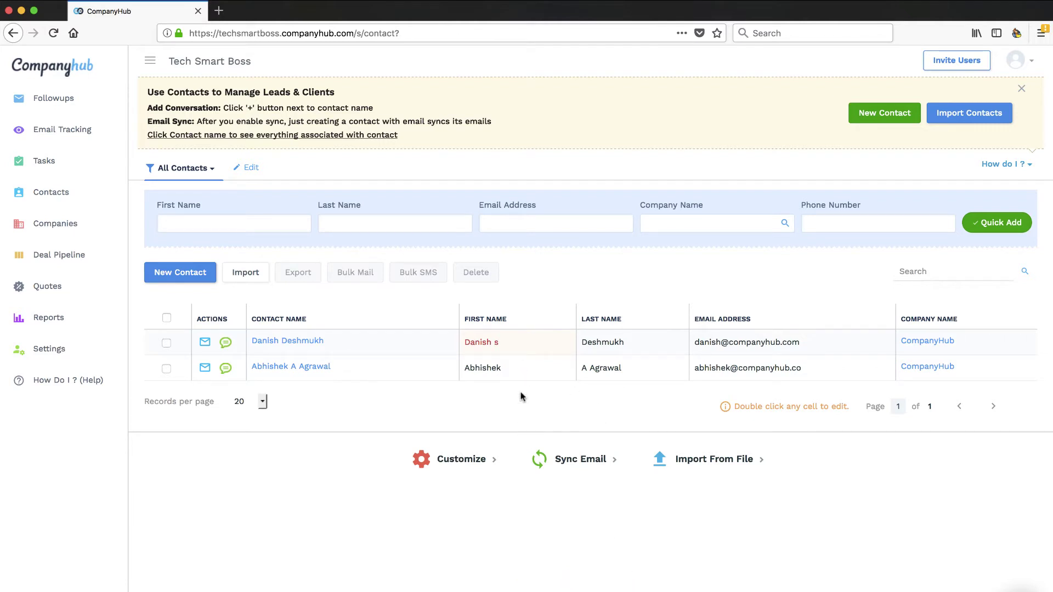
Enter the new contact's first and last name and accept the suggested e-mail address.
left_click(205, 224)
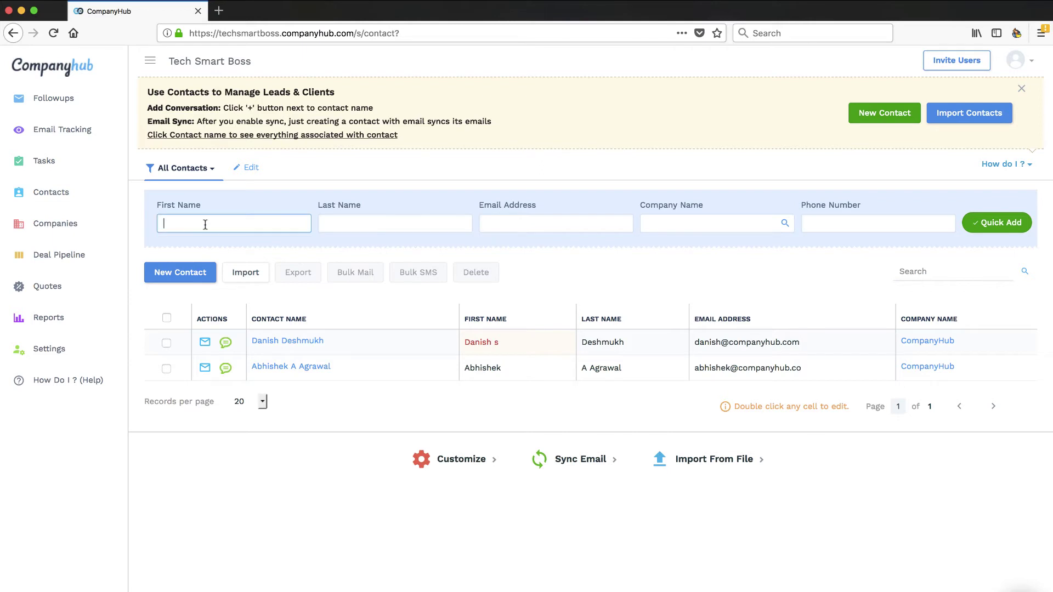
key("Tab")
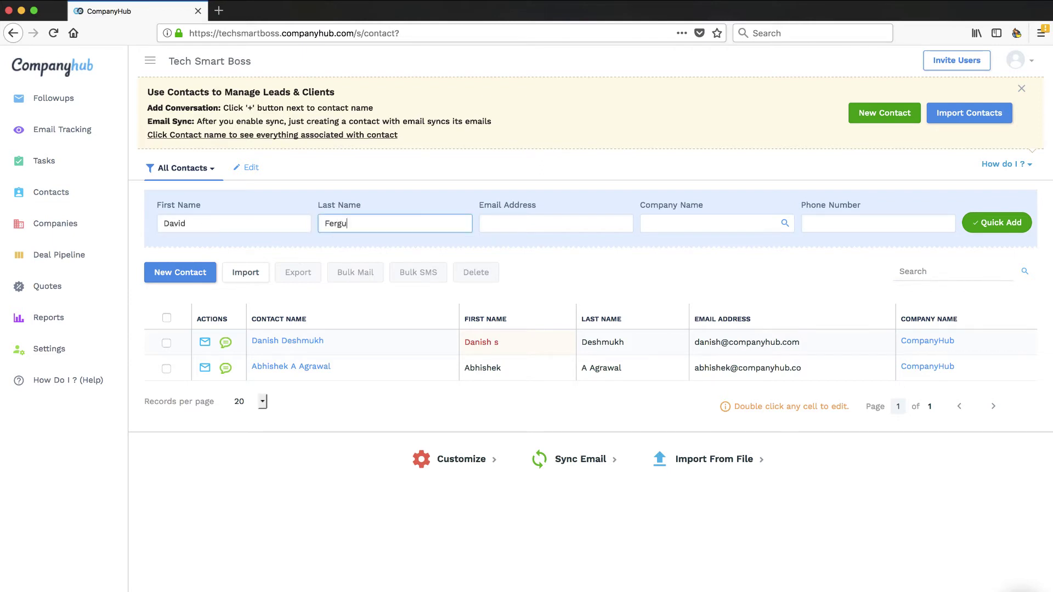
key("Tab")
type("david.fer")
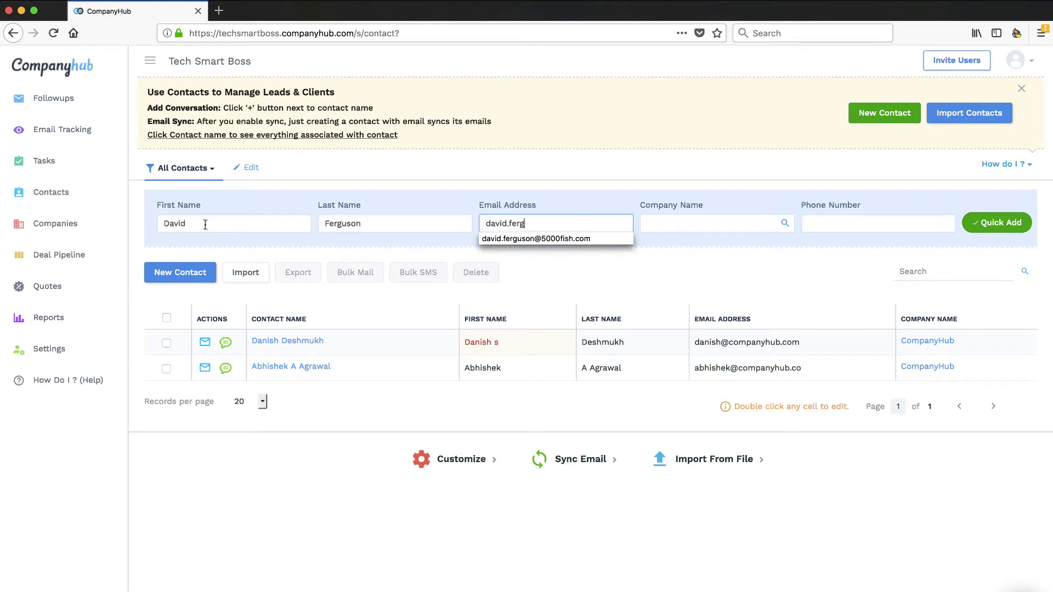
left_click(501, 238)
Create and save the new company 5000fish for the contact and submit it.
key("Tab")
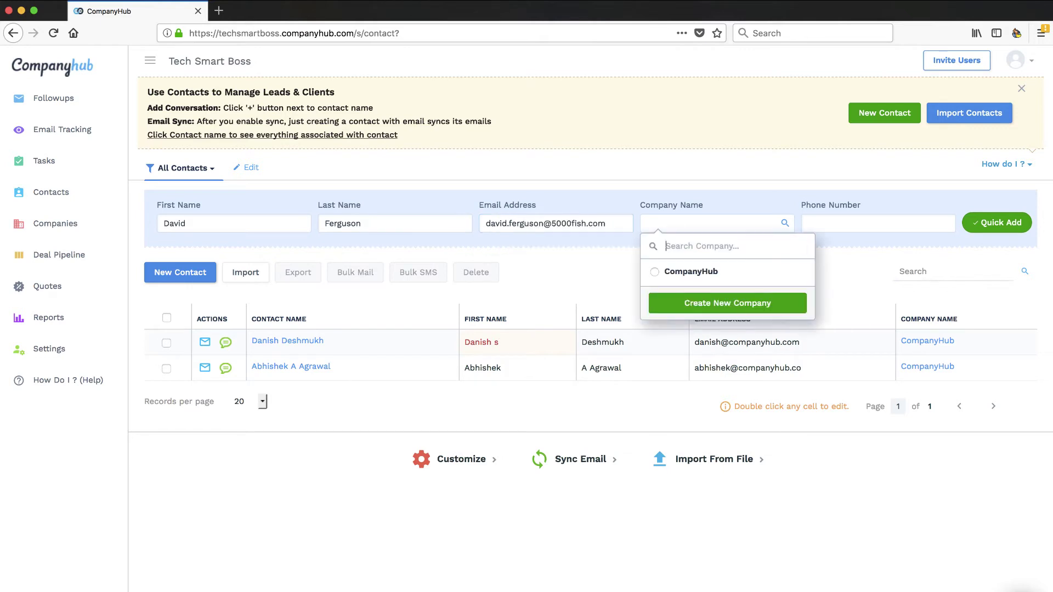
type("5000fish")
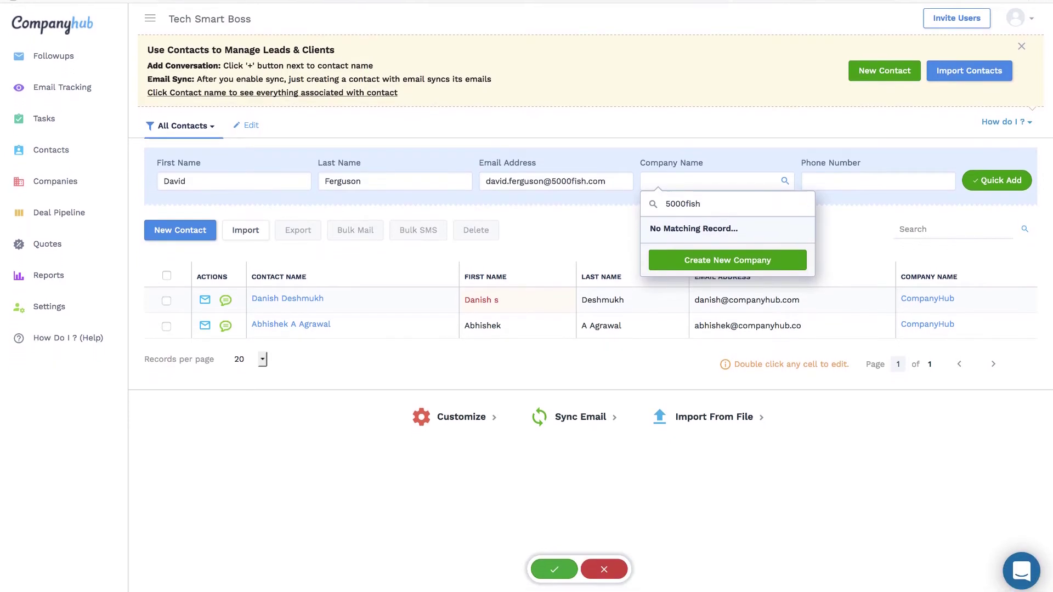
left_click(728, 260)
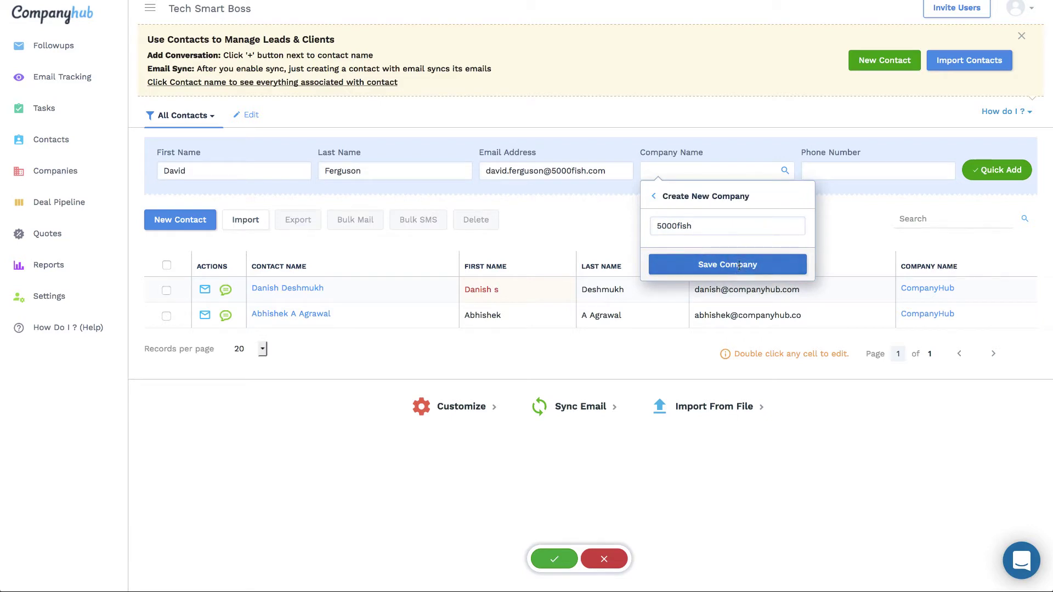
left_click(738, 266)
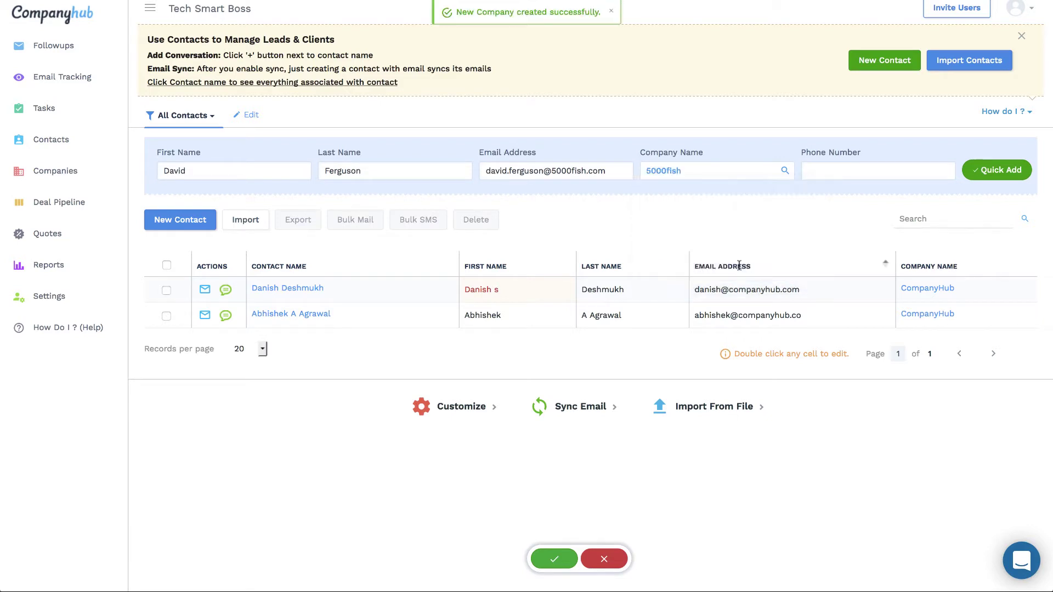
left_click(1003, 173)
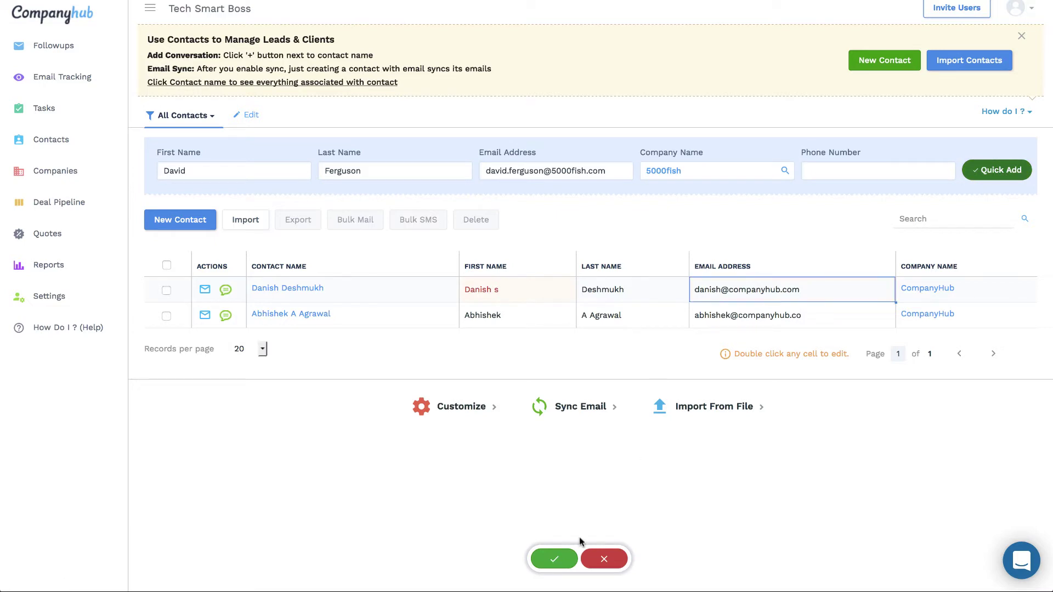
Save the pending first-name change, add the contact to the list, and open its record.
left_click(554, 559)
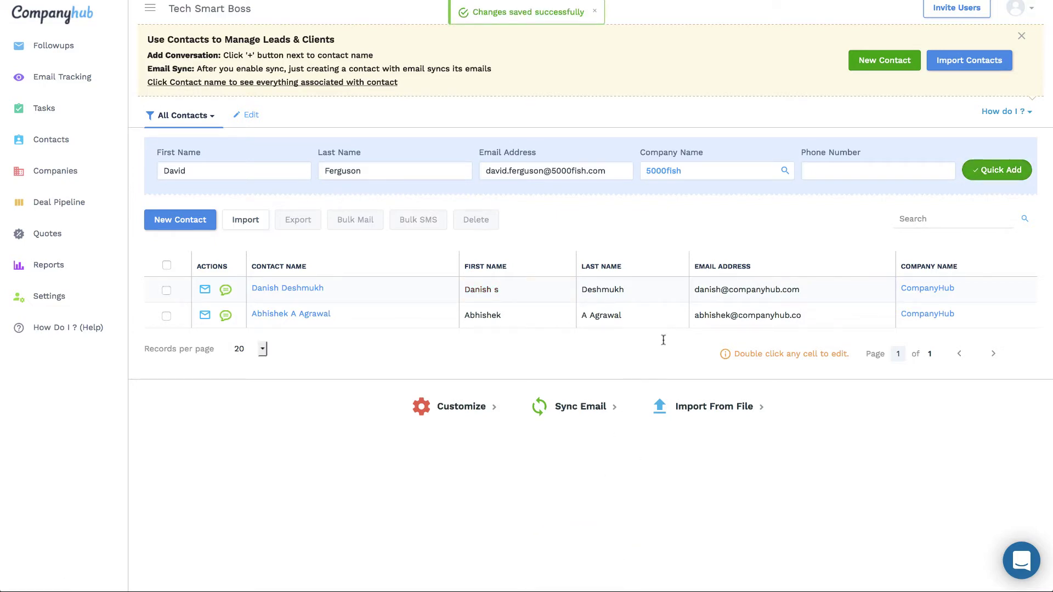
left_click(998, 171)
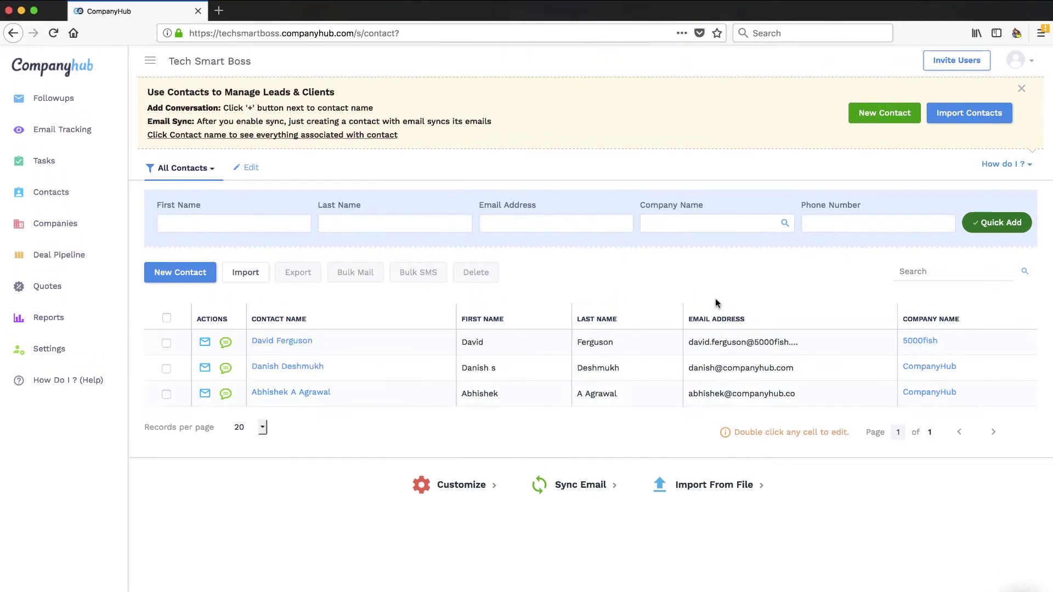
left_click(614, 339)
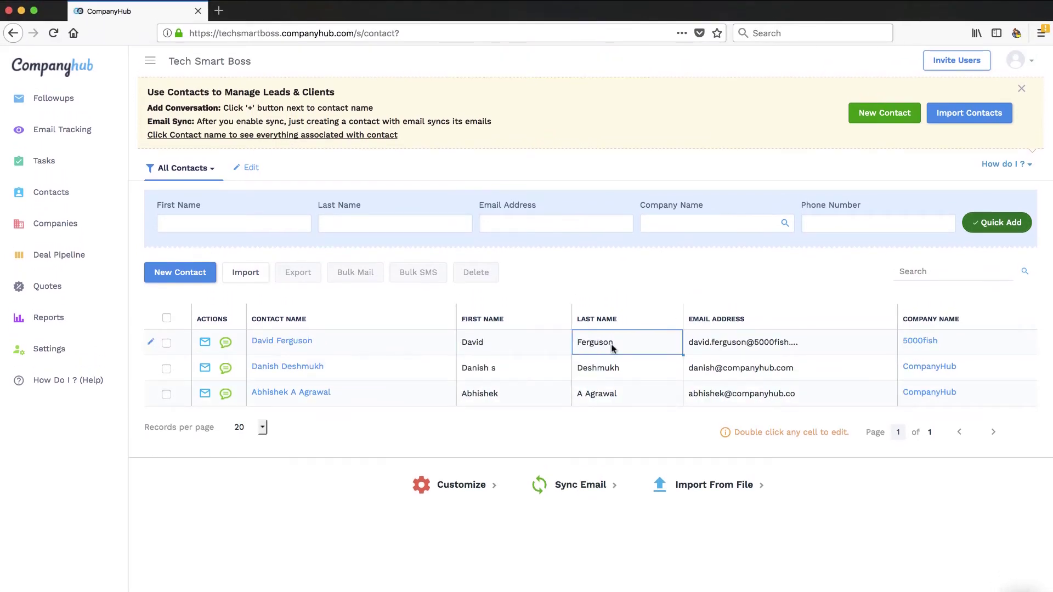
left_click(286, 341)
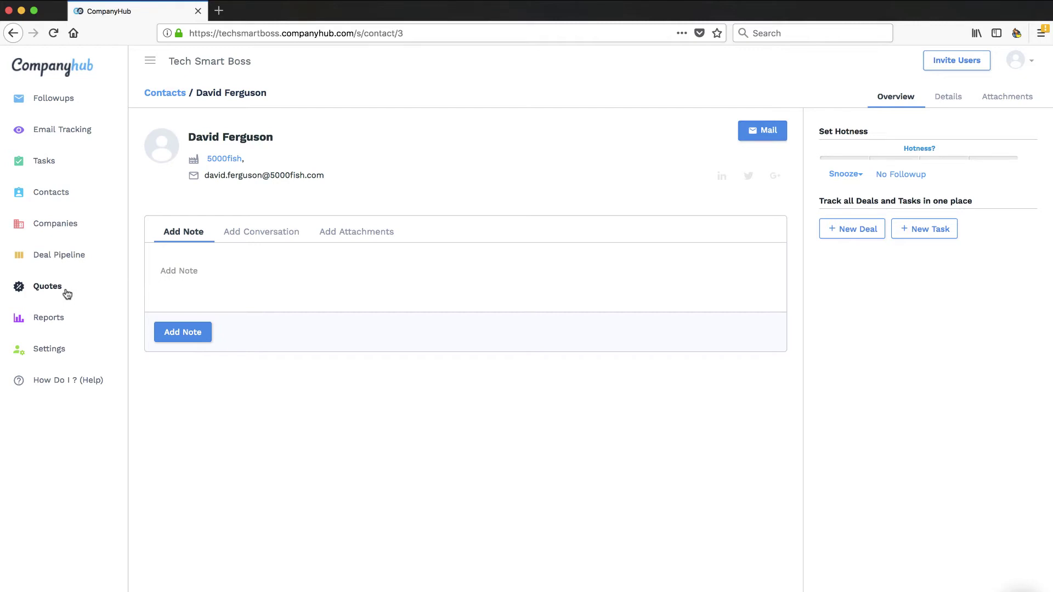
Show the Add Attachments upload area on the contact's Overview.
left_click(272, 234)
left_click(355, 240)
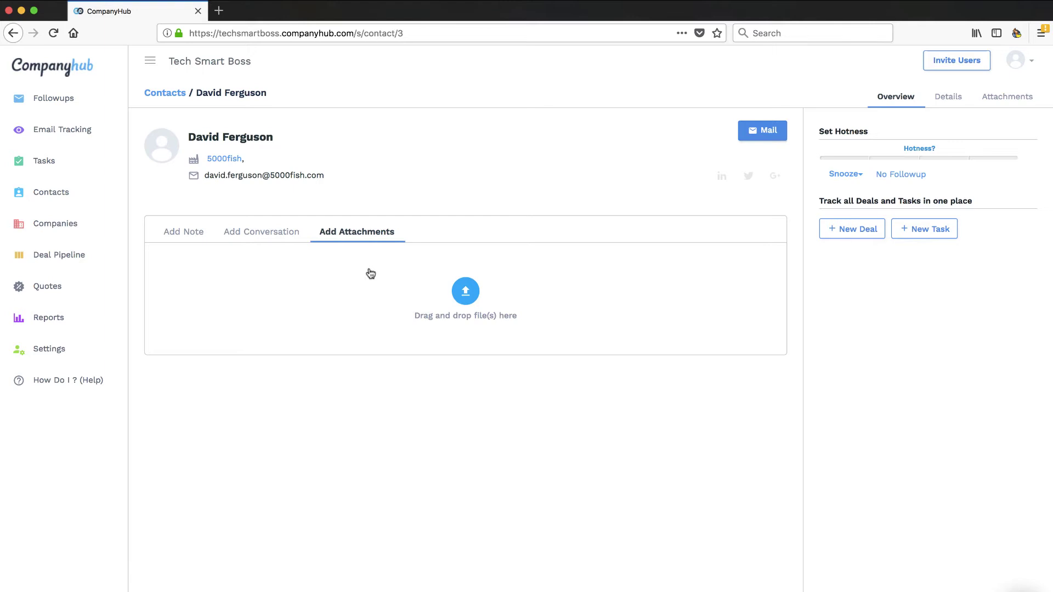
Open the contact's Details form showing company 5000fish and follow-up Feb 14, 2018.
left_click(948, 97)
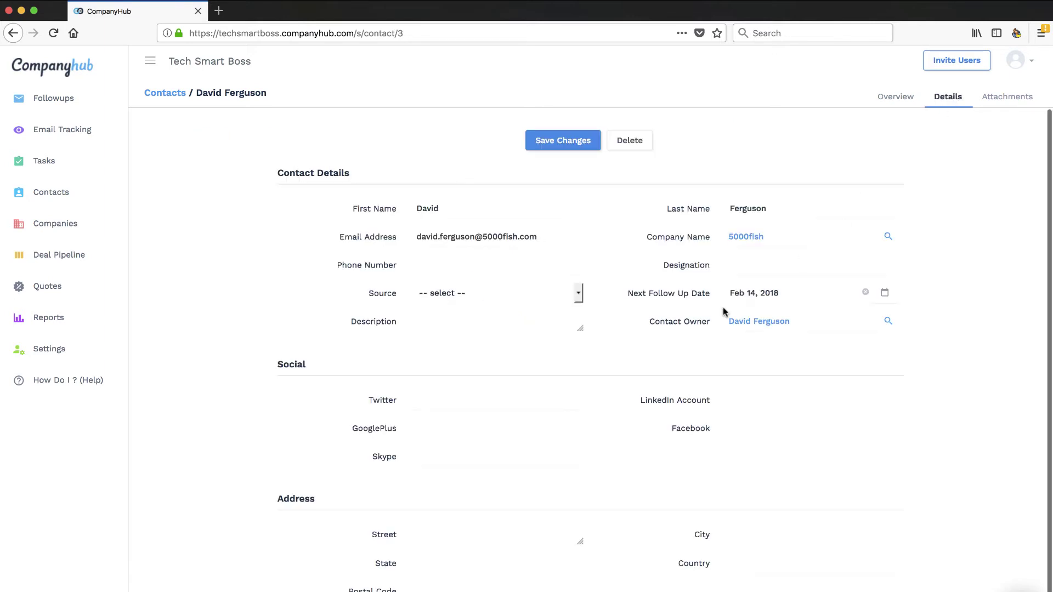
scroll(503, 361, "down", 1)
scroll(453, 414, "up", 2)
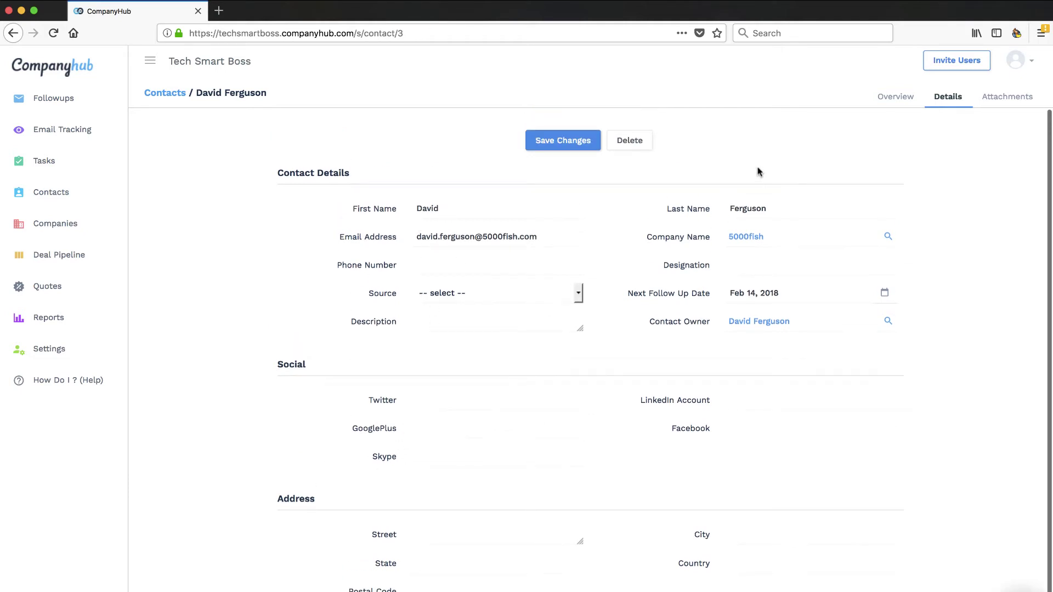
On the Overview, set the 5000fish contact's hotness to Warm after briefly marking it Hot.
left_click(895, 99)
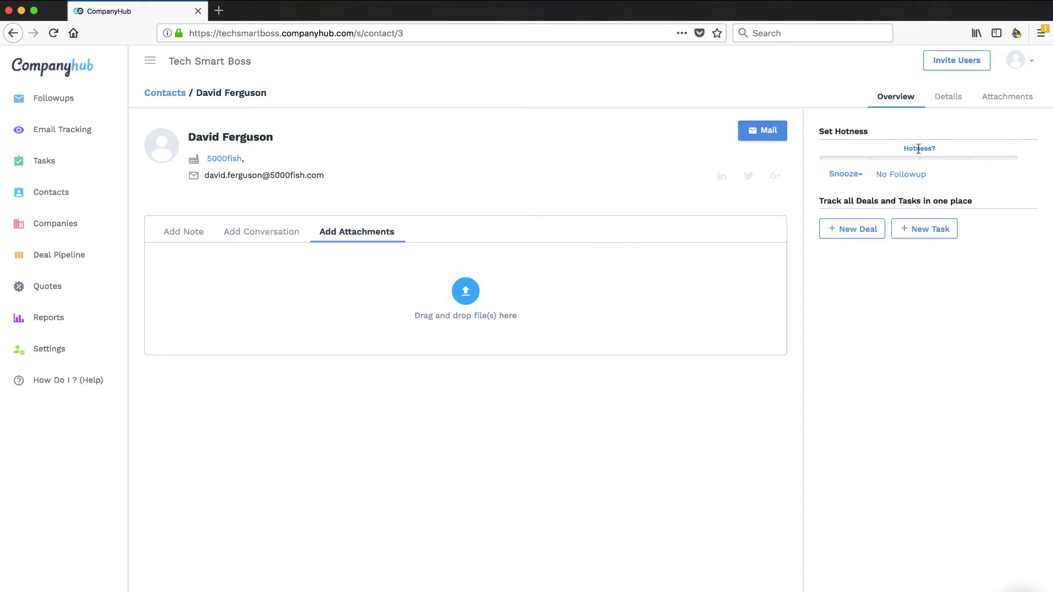
left_click(943, 161)
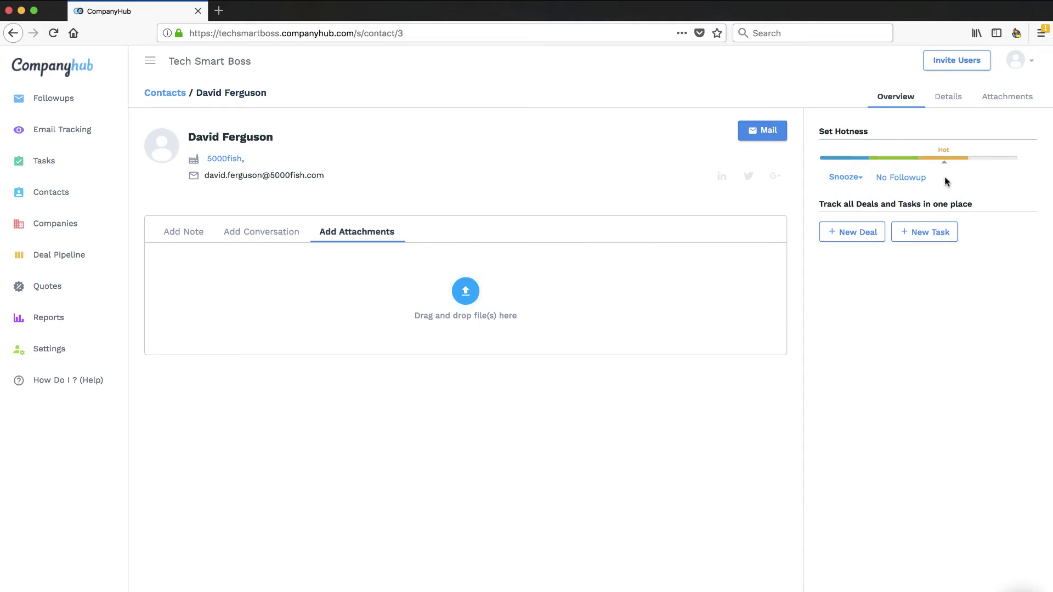
left_click(895, 162)
Toggle follow-ups off and back on, checking snooze durations without choosing one.
left_click(899, 181)
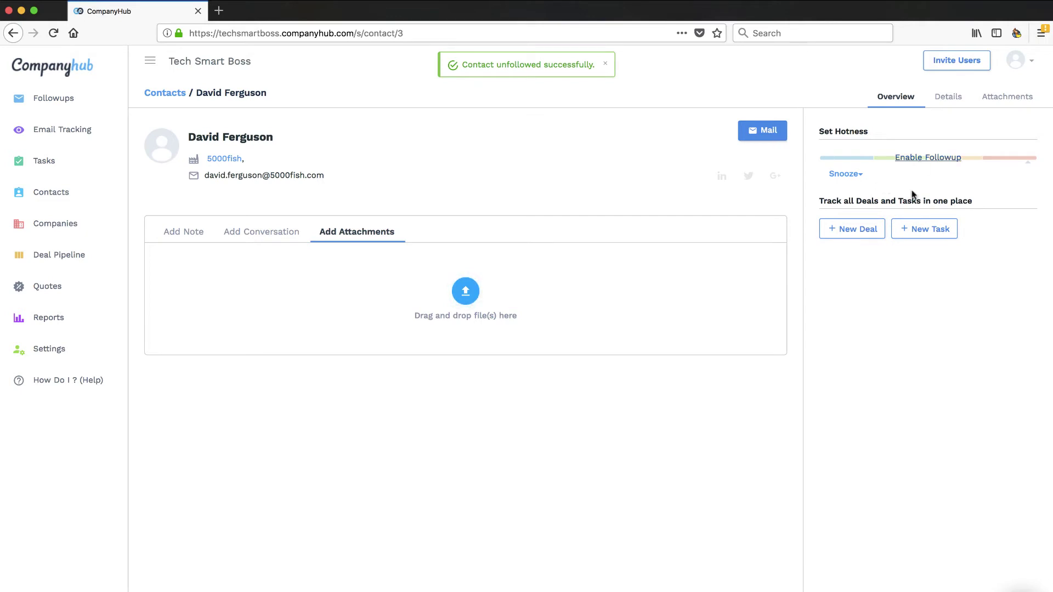
left_click(927, 157)
left_click(858, 179)
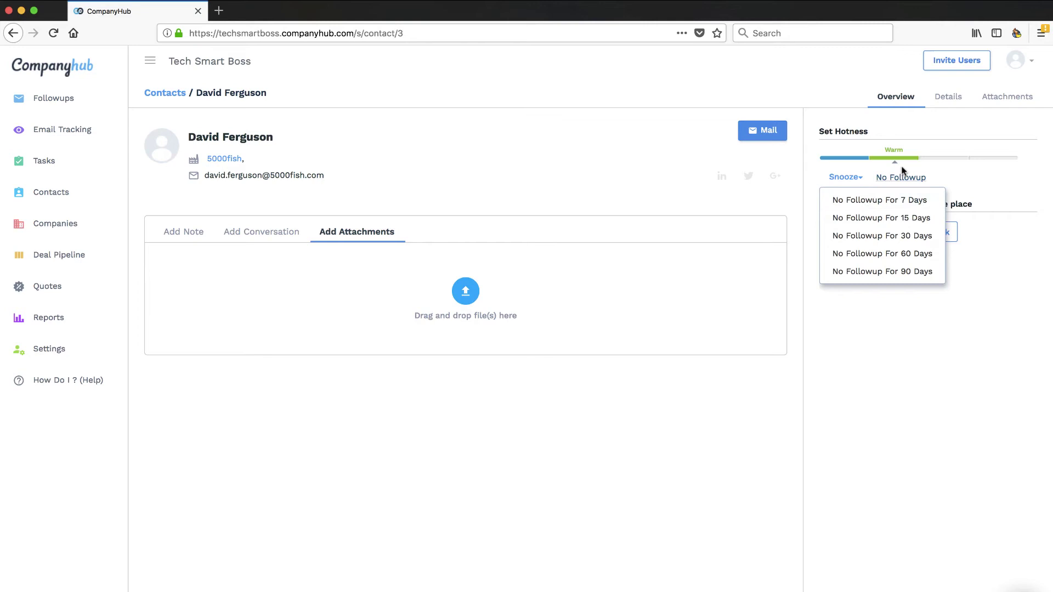
left_click(938, 174)
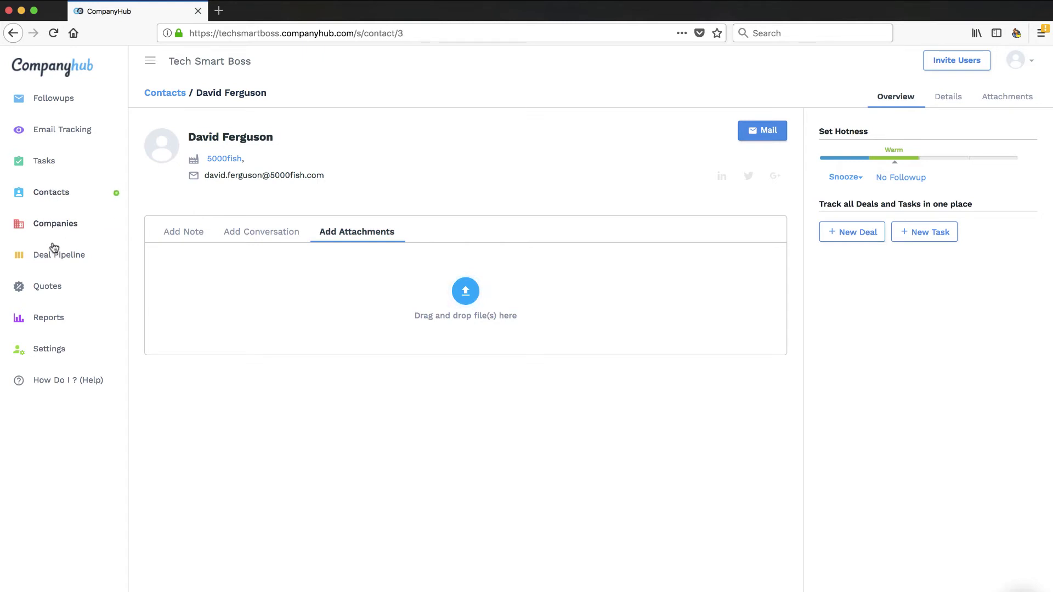
left_click(51, 196)
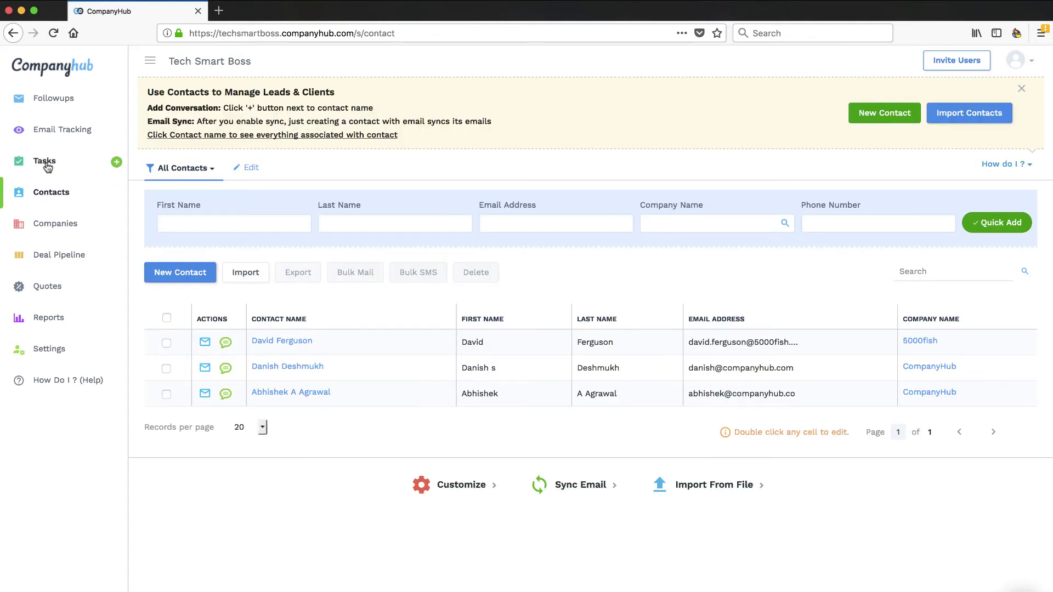
Edit today's Import Contacts & Companies task, keeping category None and assignee Me.
left_click(47, 165)
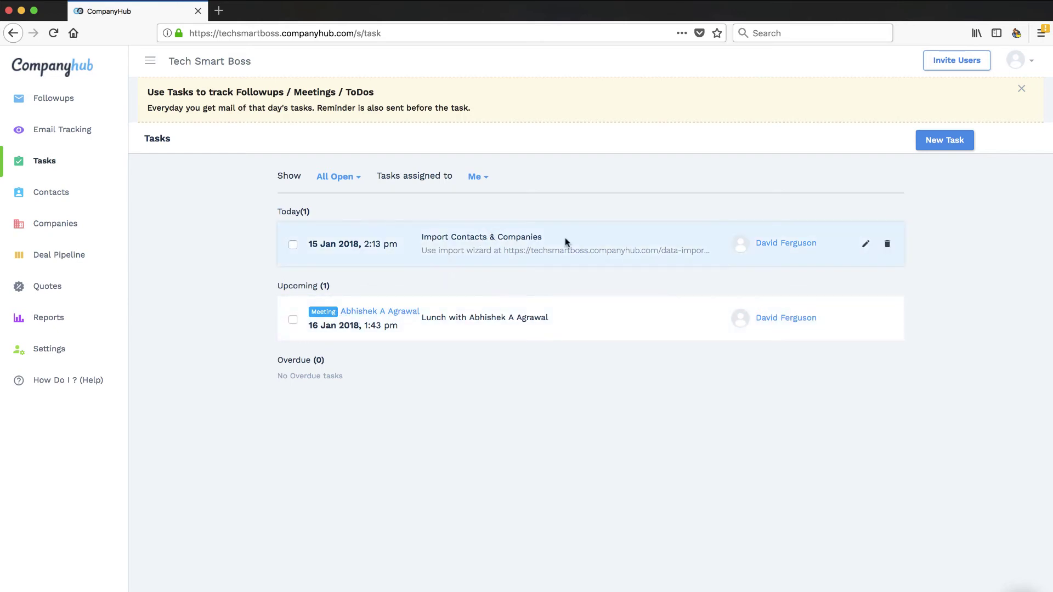
left_click(866, 243)
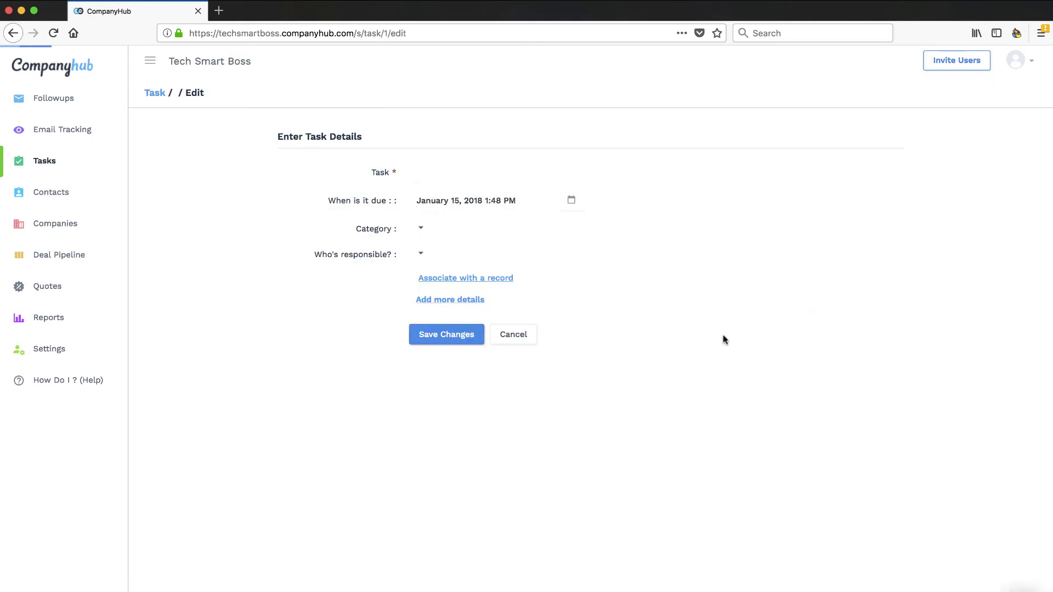
left_click(423, 230)
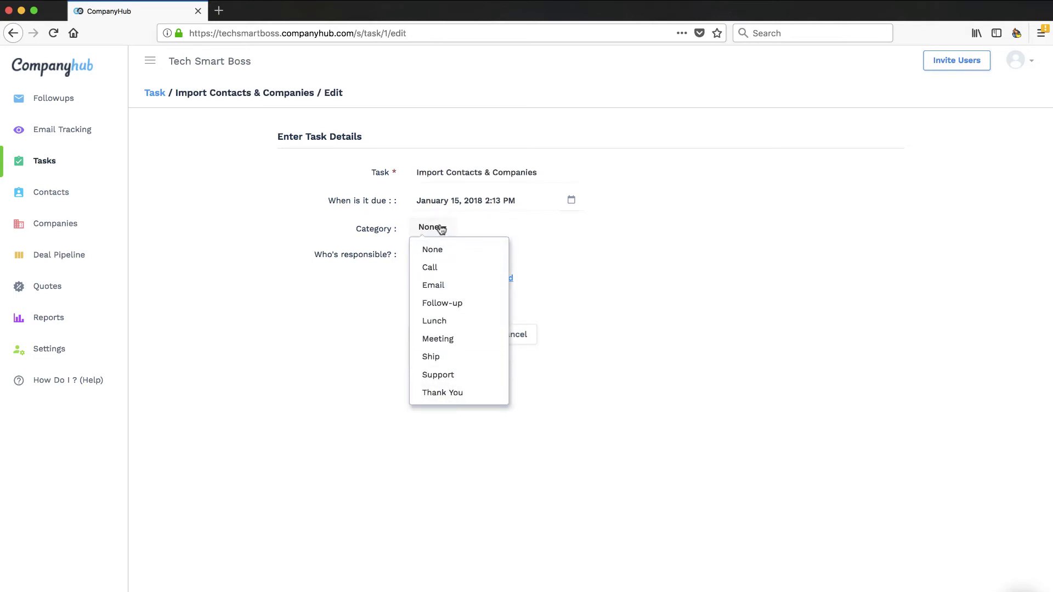
left_click(437, 228)
left_click(433, 253)
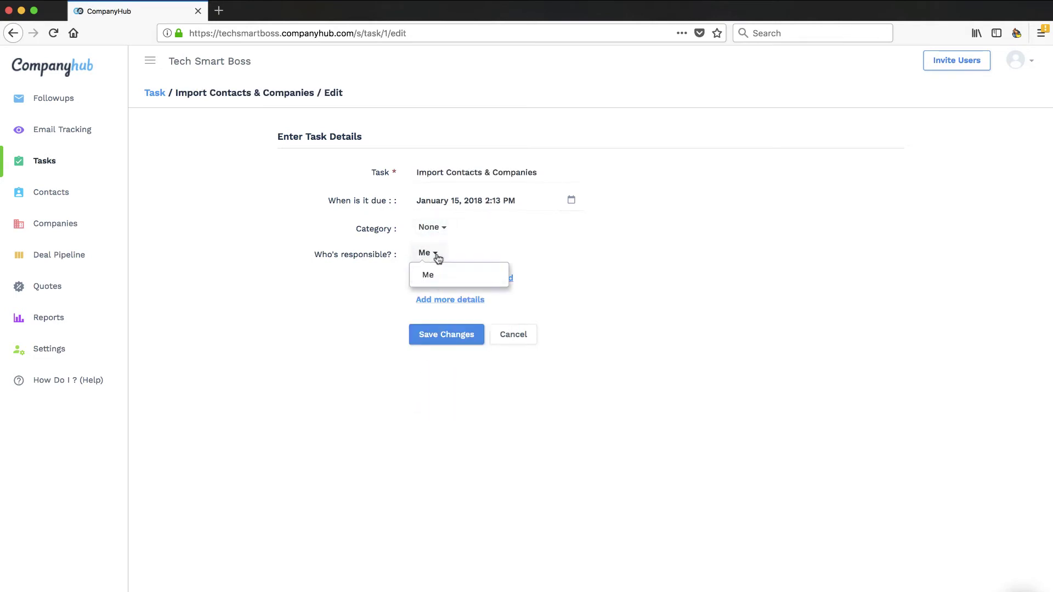
left_click(437, 255)
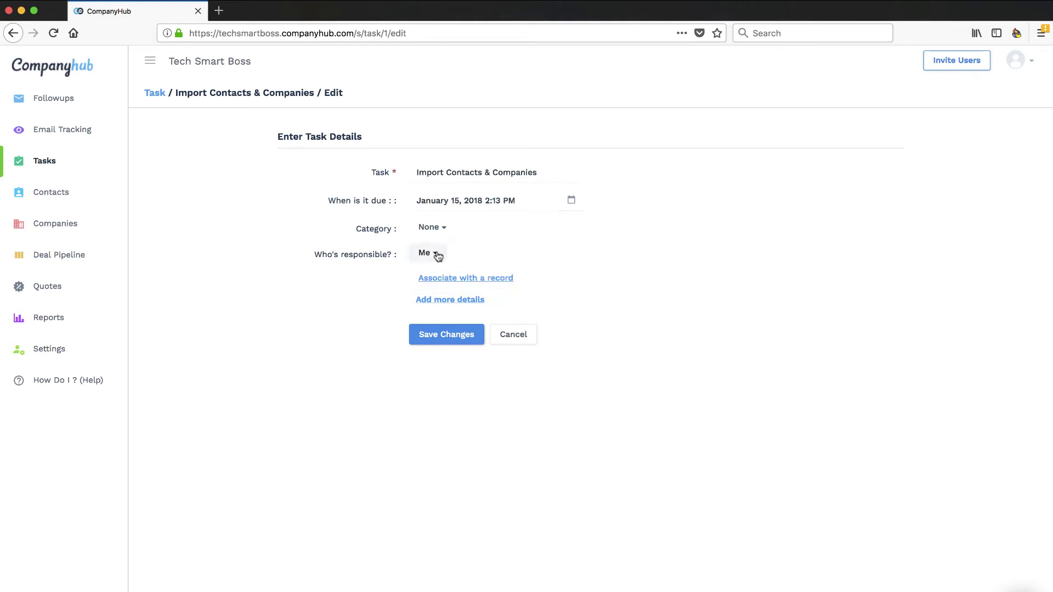
Associate the task with the 5000fish contact found by name search, and save it.
left_click(459, 278)
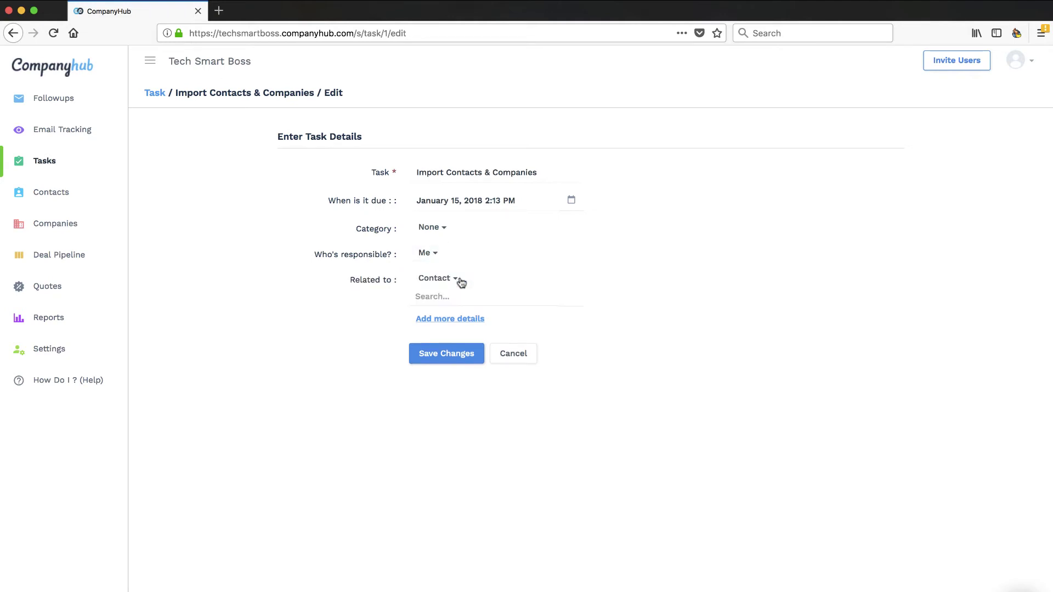
left_click(452, 297)
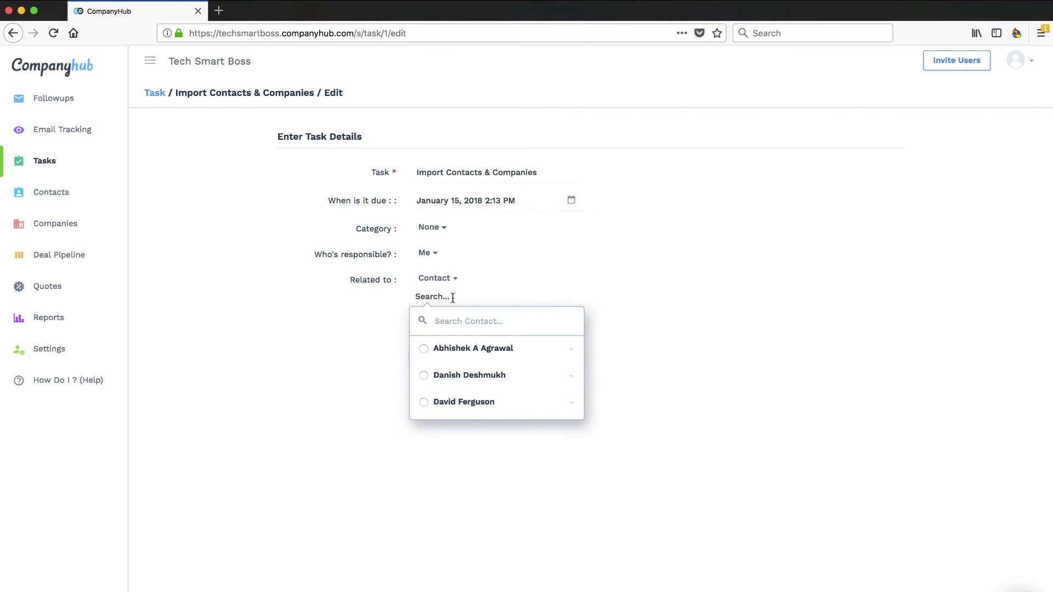
type("david")
left_click(424, 347)
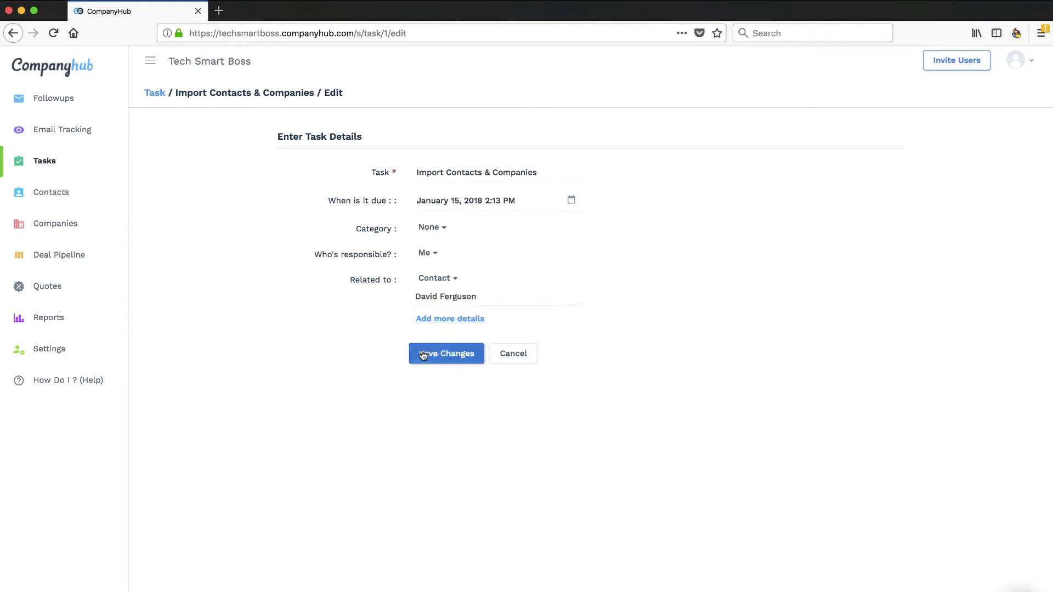
left_click(443, 354)
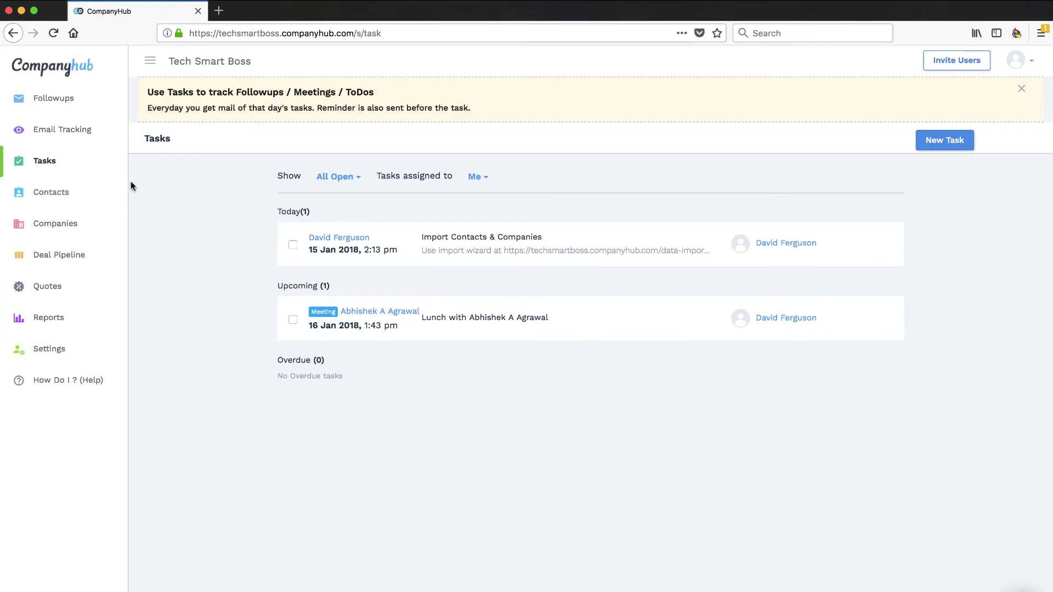
Check Email Tracking activity, then open the 5000fish contact's record from Contacts.
left_click(60, 133)
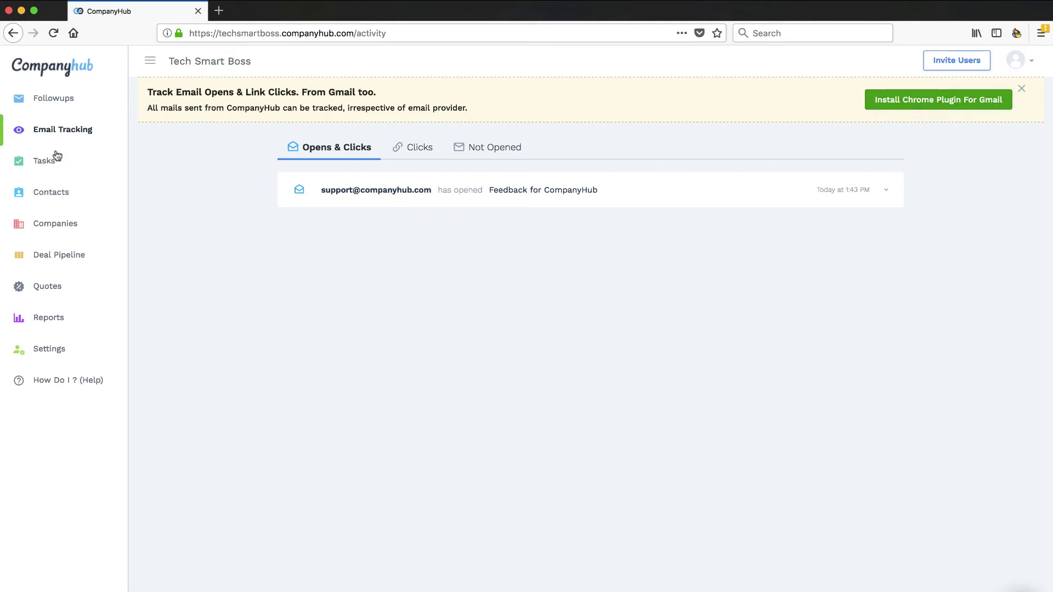
left_click(52, 192)
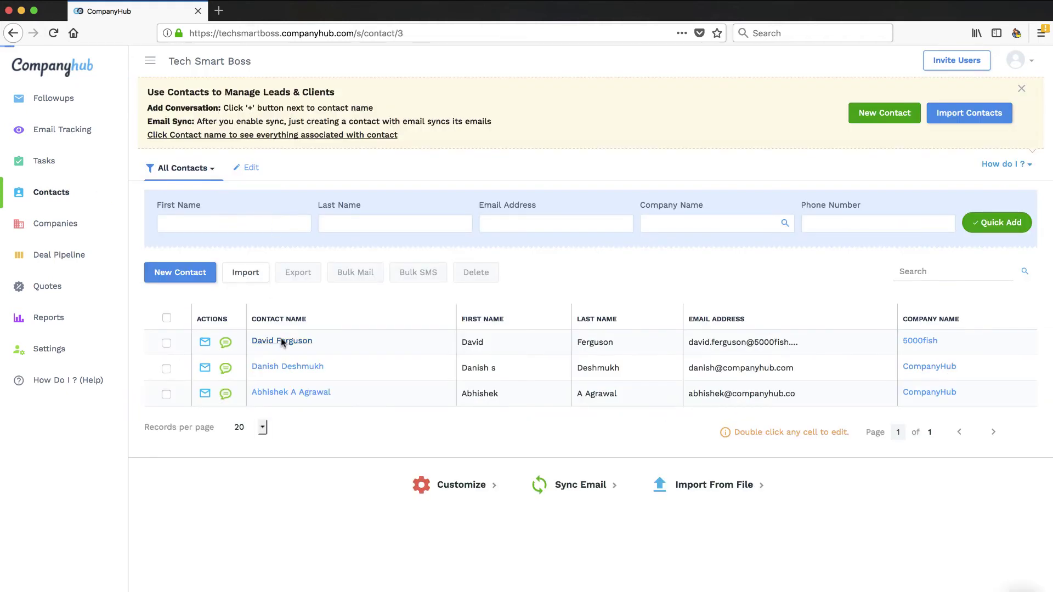
left_click(280, 340)
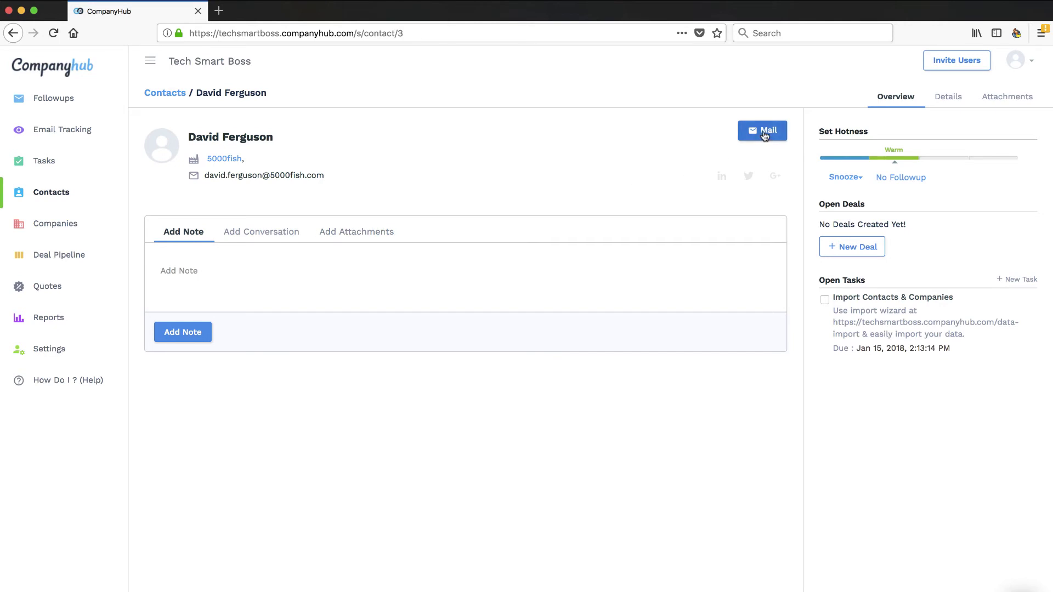
left_click(764, 134)
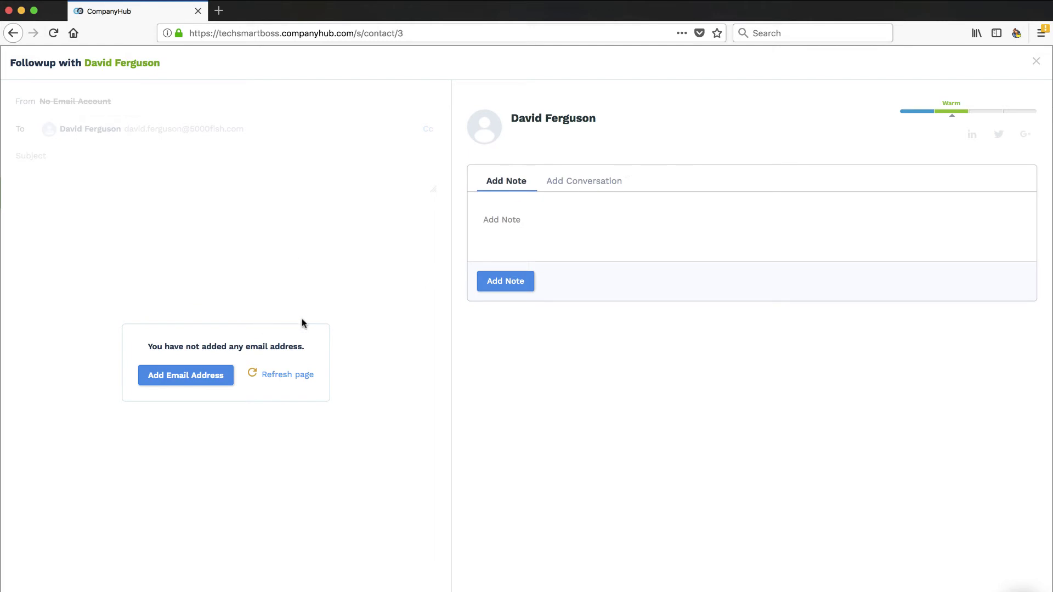
left_click(1035, 61)
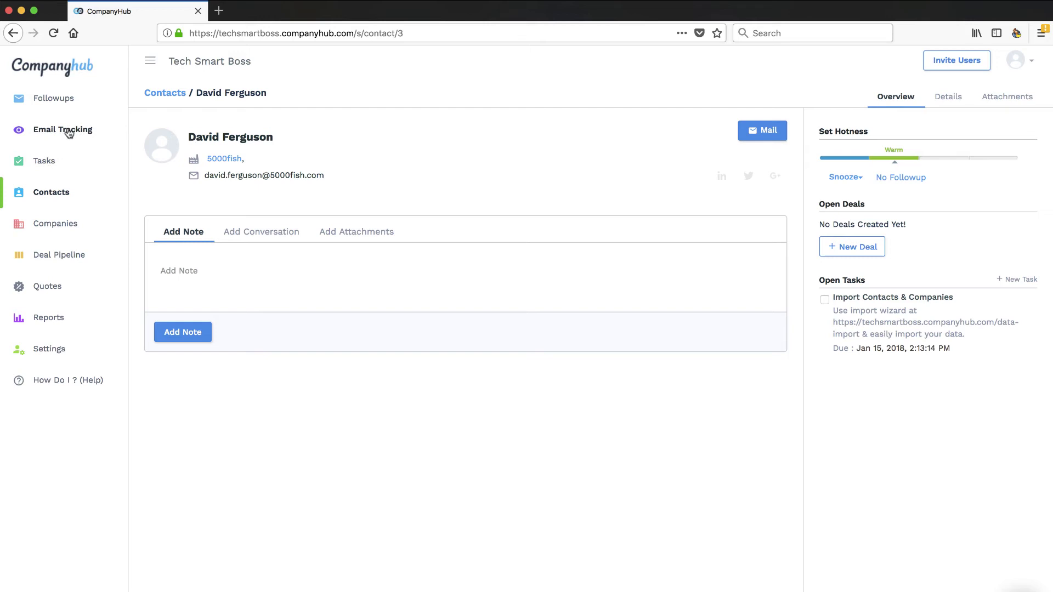
left_click(53, 100)
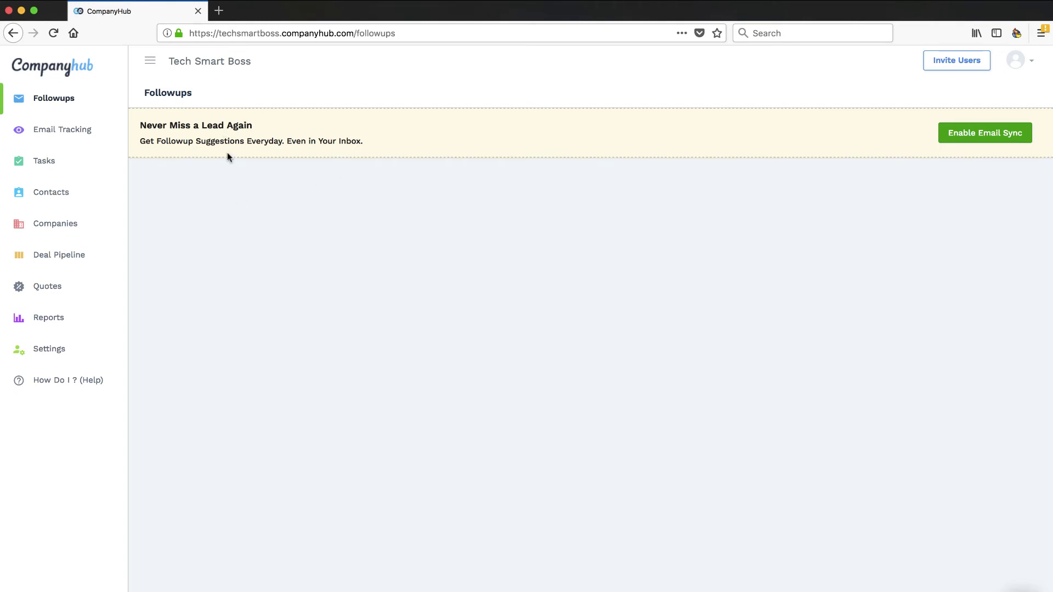
Drag the $7,500.00 SEO deal from Discussion to Proposal after briefly trying Table View.
left_click(58, 258)
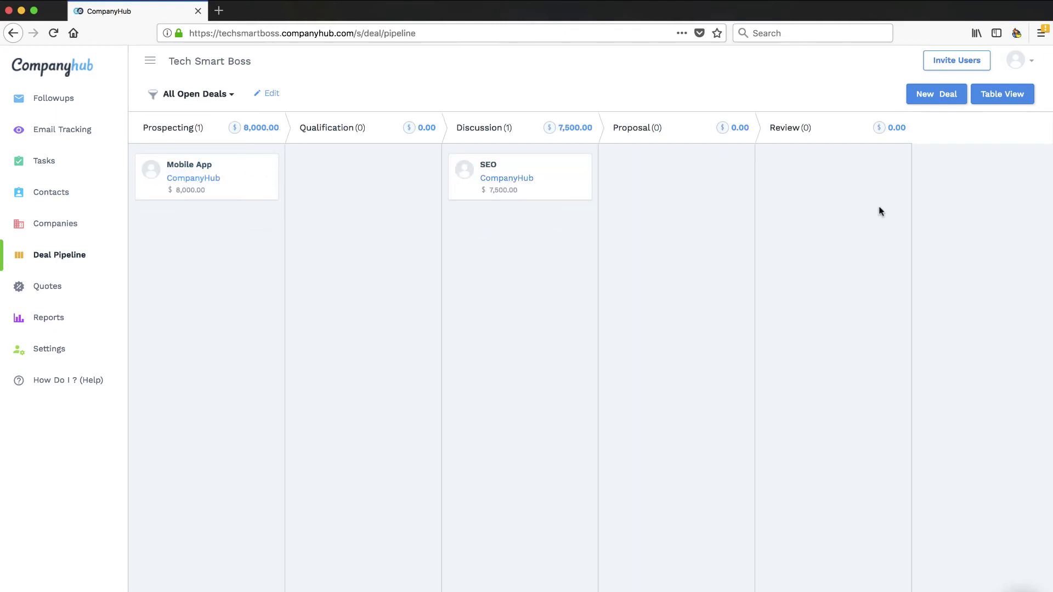
left_click(987, 95)
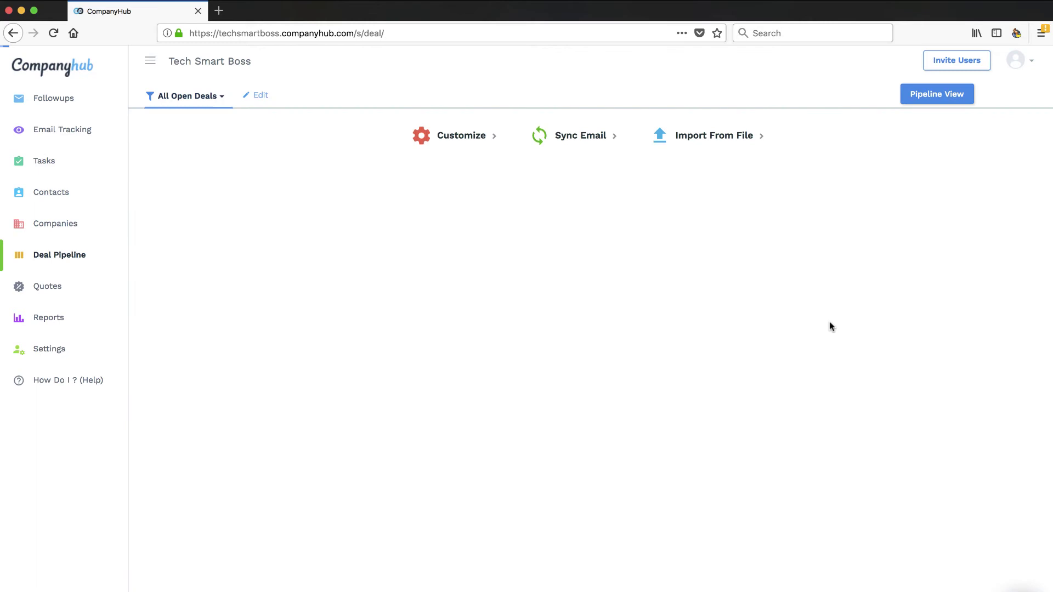
left_click(948, 97)
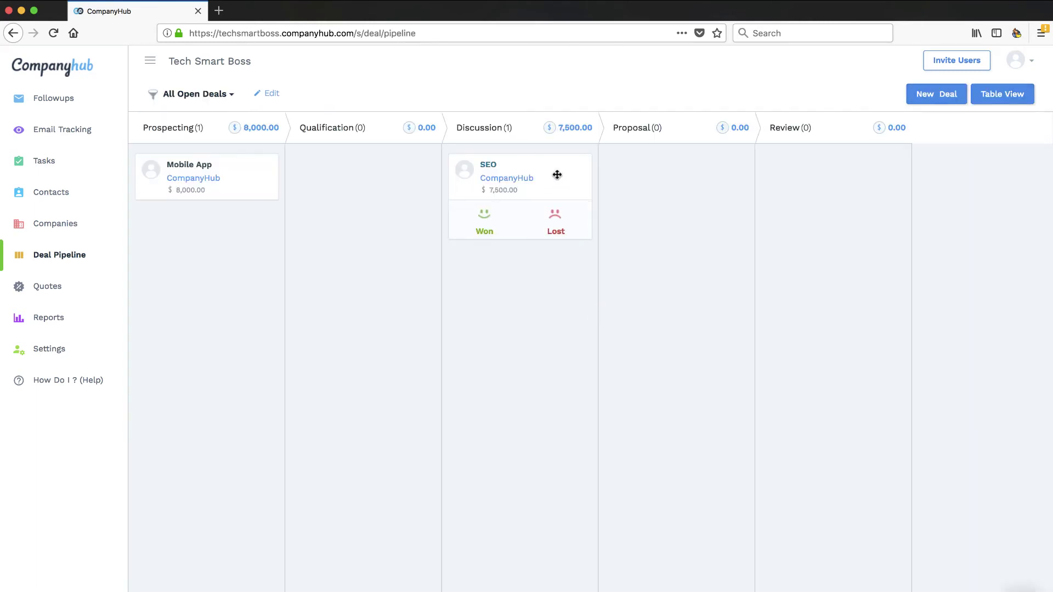
left_click_drag(556, 175, 690, 173)
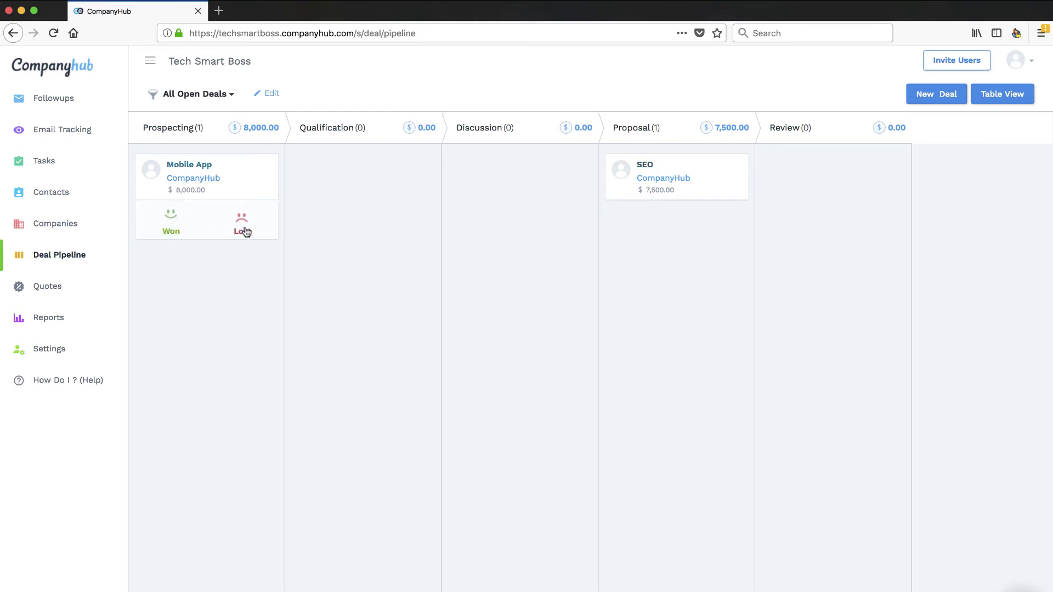
After viewing Quotes and Reports, start a new Deal report previewing Sum of Amount by Close Date.
left_click(53, 289)
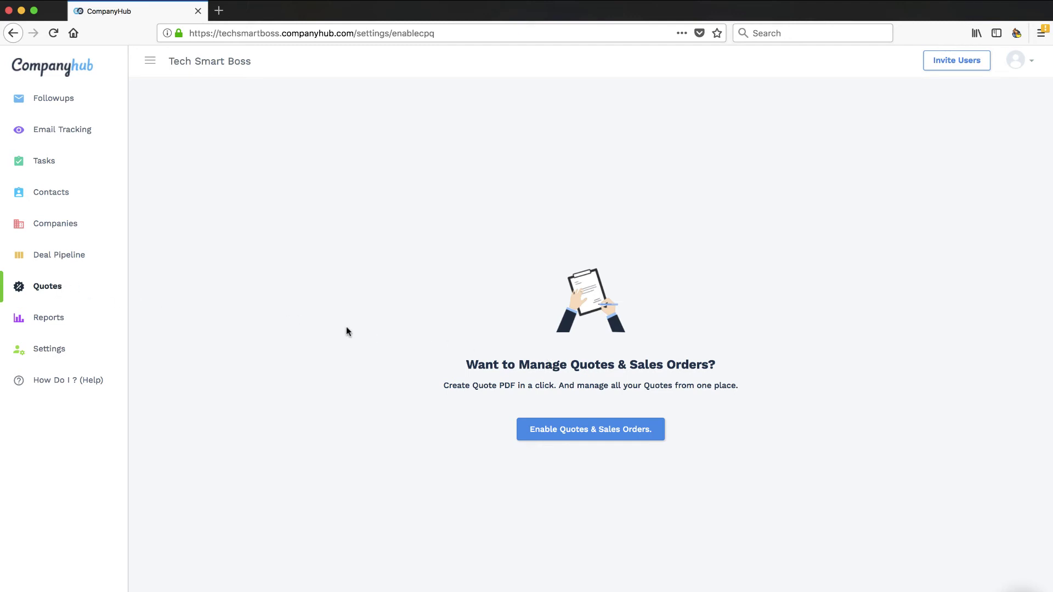
left_click(46, 317)
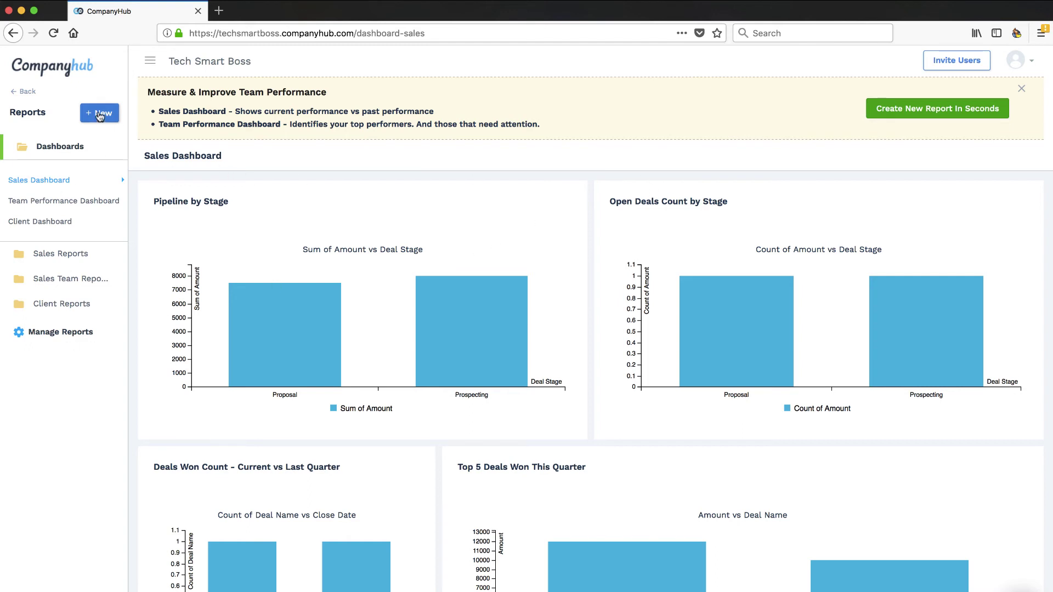
left_click(100, 115)
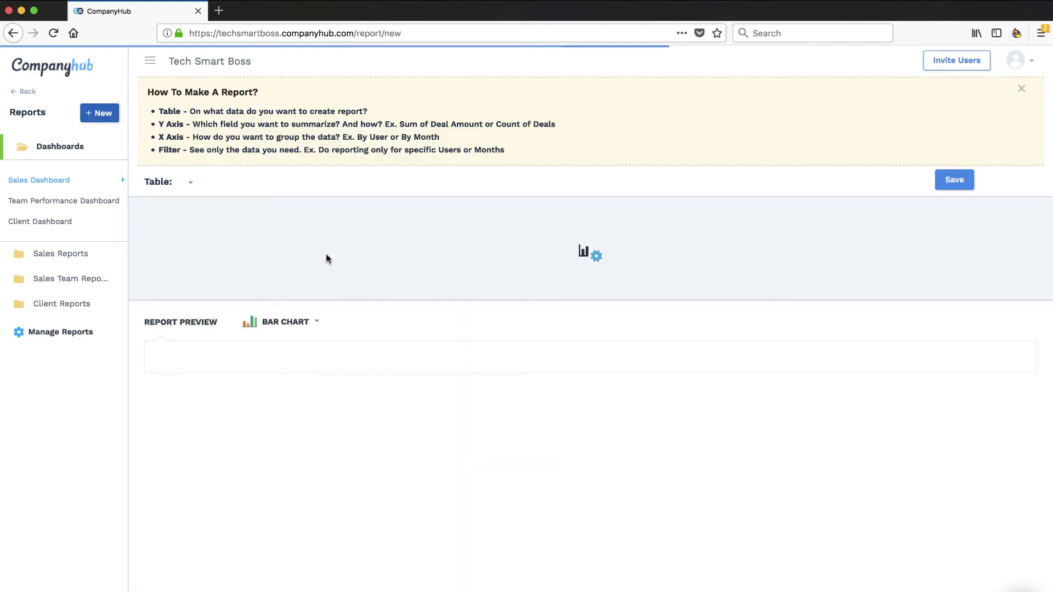
left_click(341, 231)
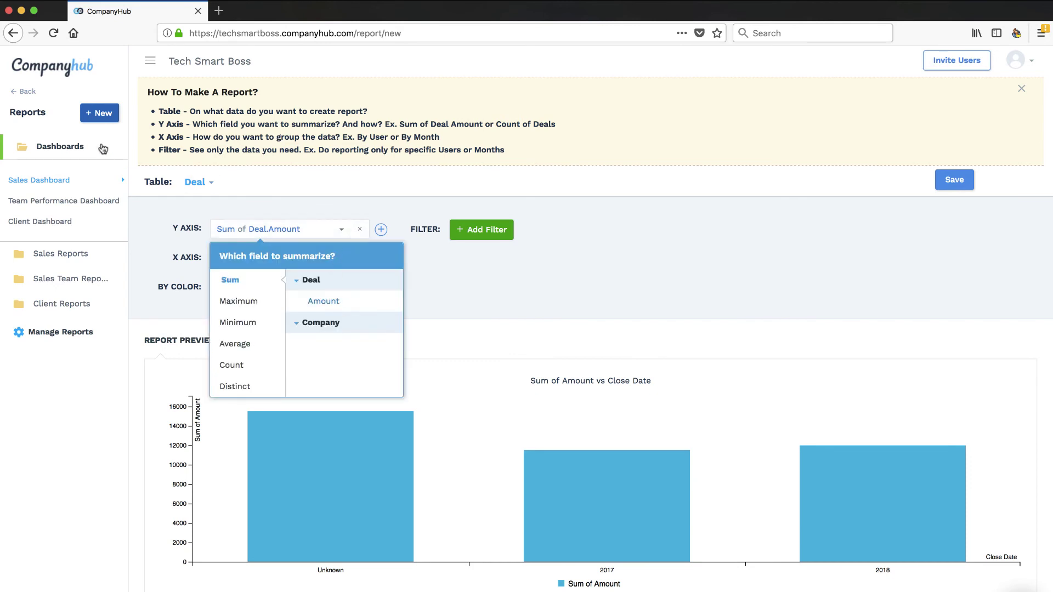
left_click(30, 92)
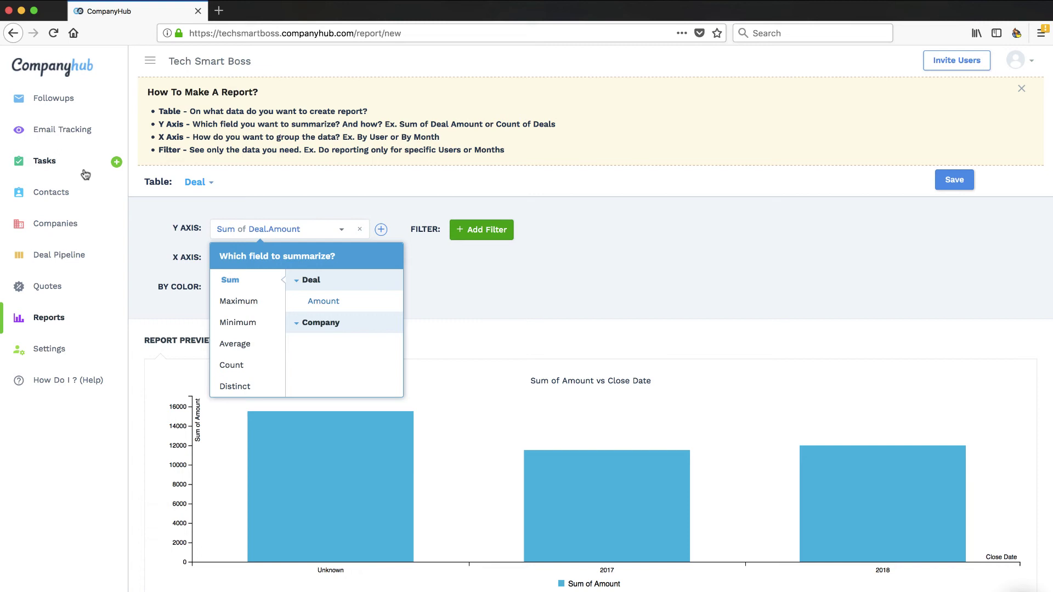
Review which profiles can be assigned when inviting a new user in Users settings.
left_click(47, 352)
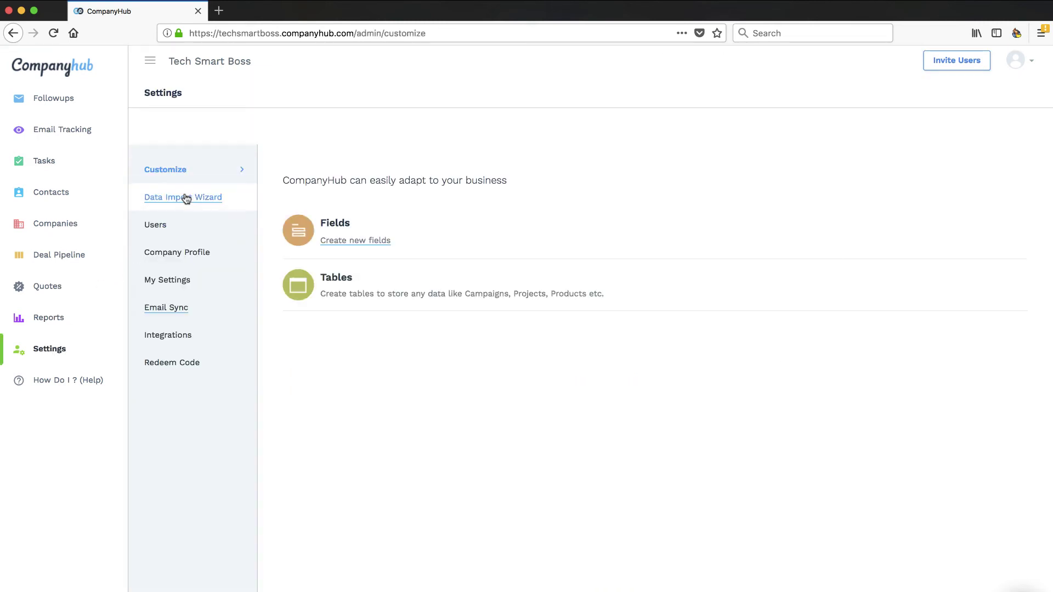
left_click(155, 226)
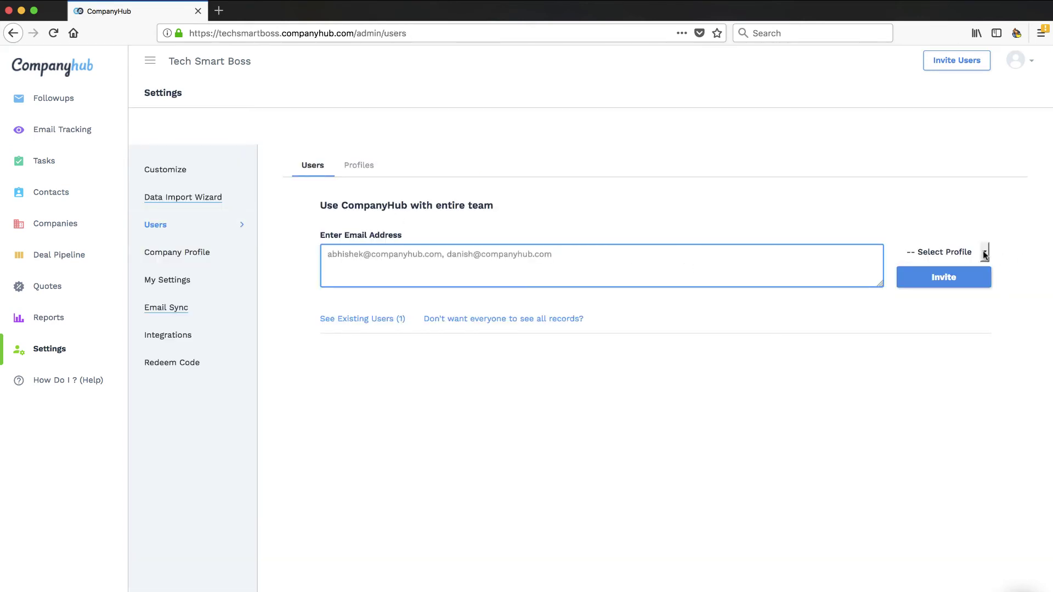
left_click(984, 253)
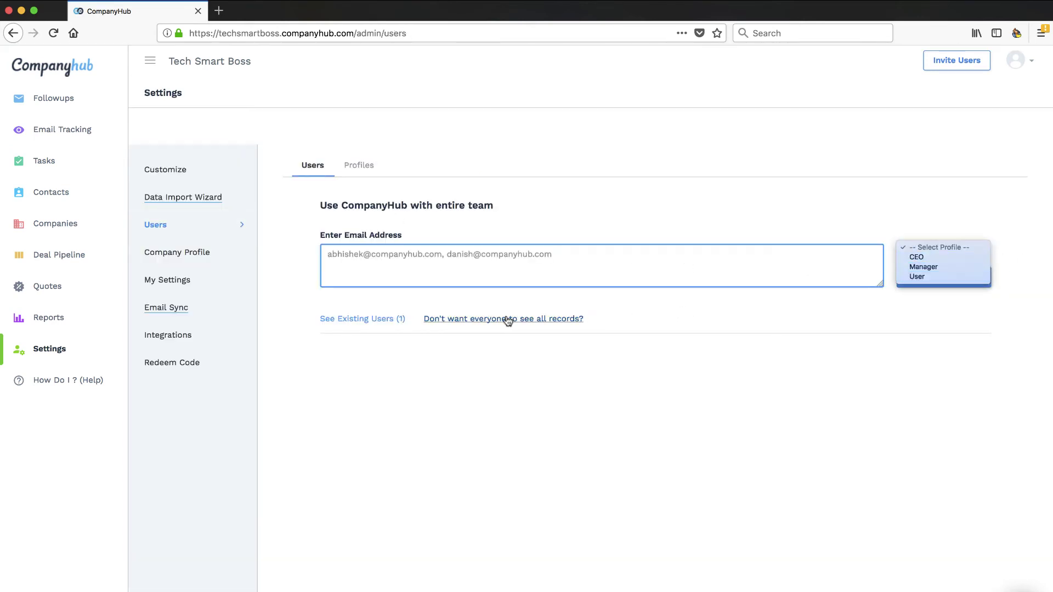
left_click(196, 257)
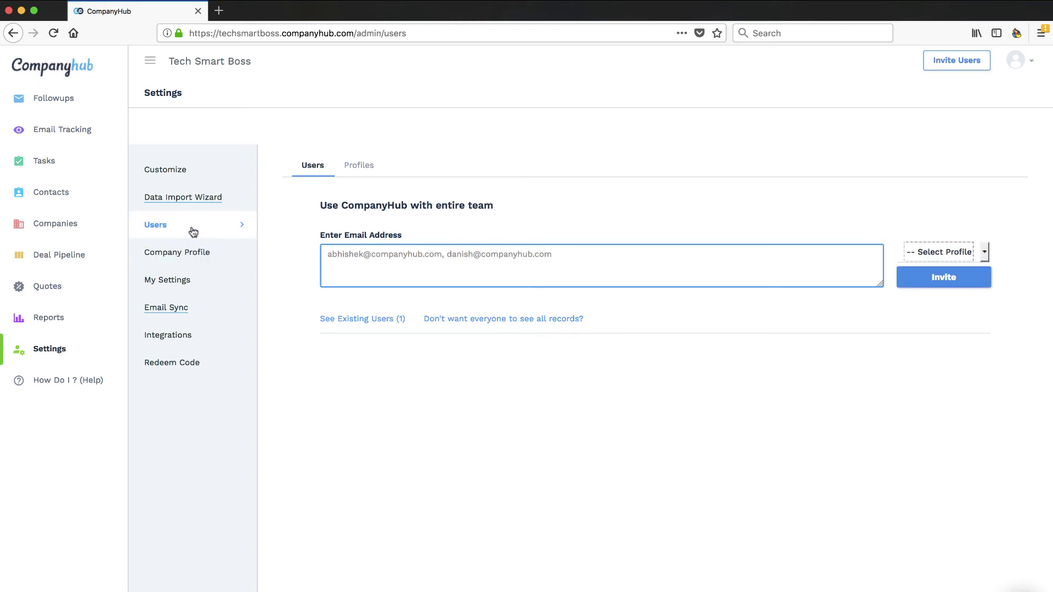
View the Manager profile's Company field permissions, then return to Settings.
left_click(362, 166)
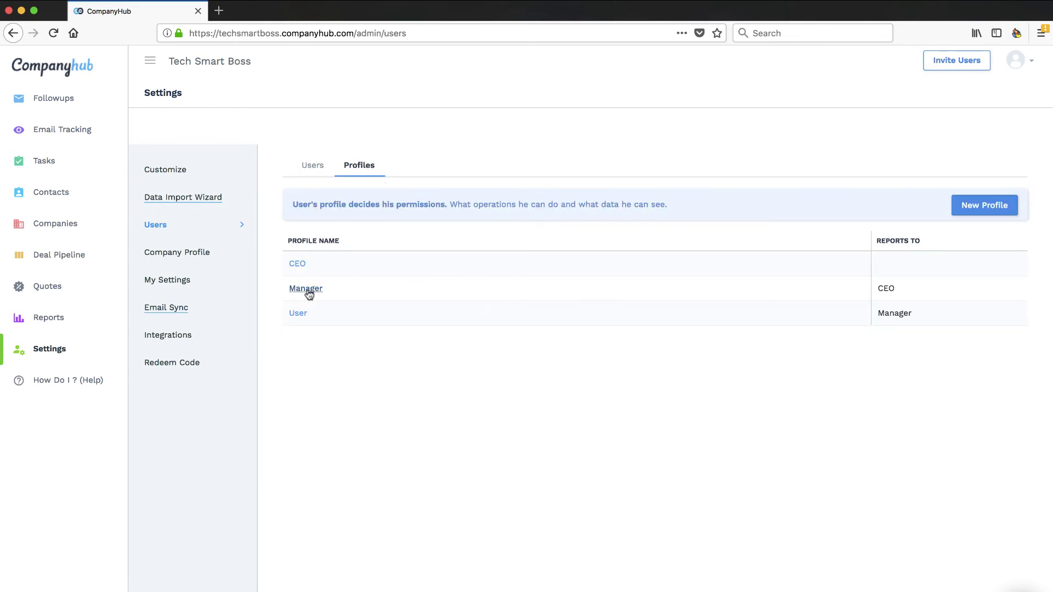
left_click(306, 288)
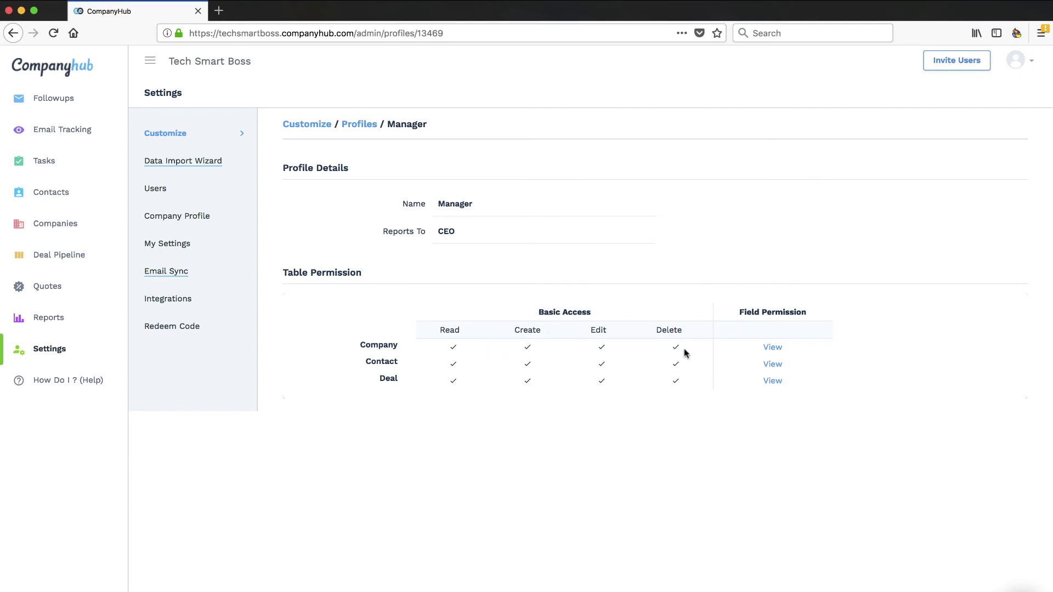
left_click(775, 347)
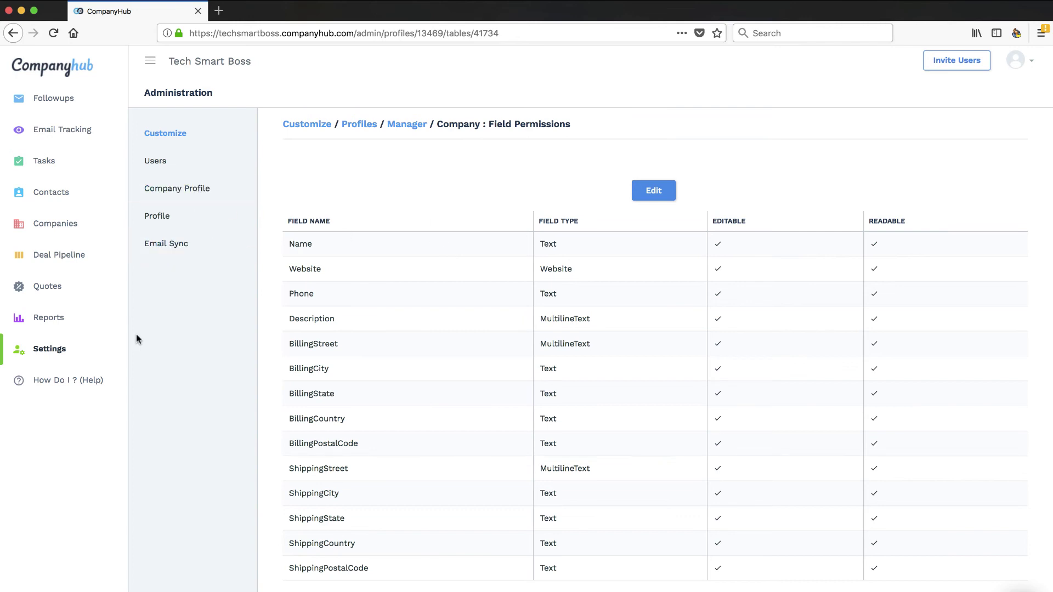
left_click(52, 353)
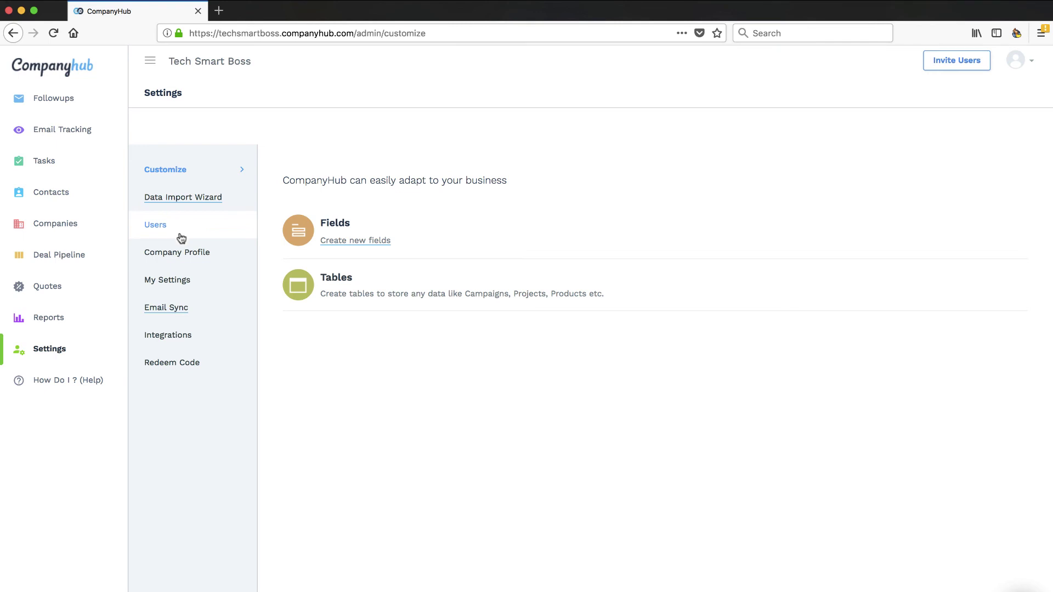
Look over the Email Sync and Integrations settings, then return to Customize.
left_click(172, 311)
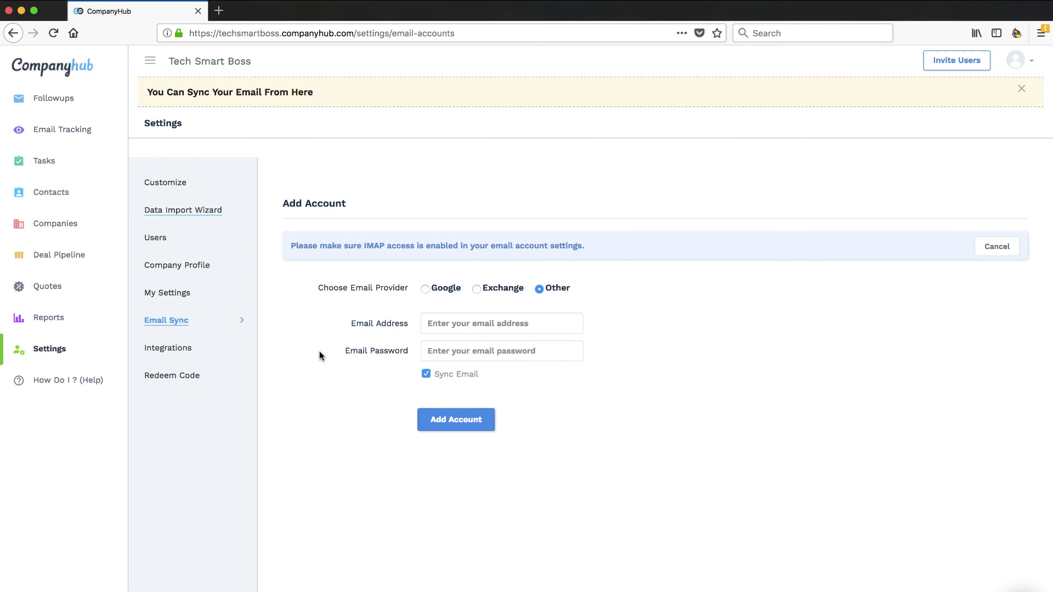
left_click(184, 351)
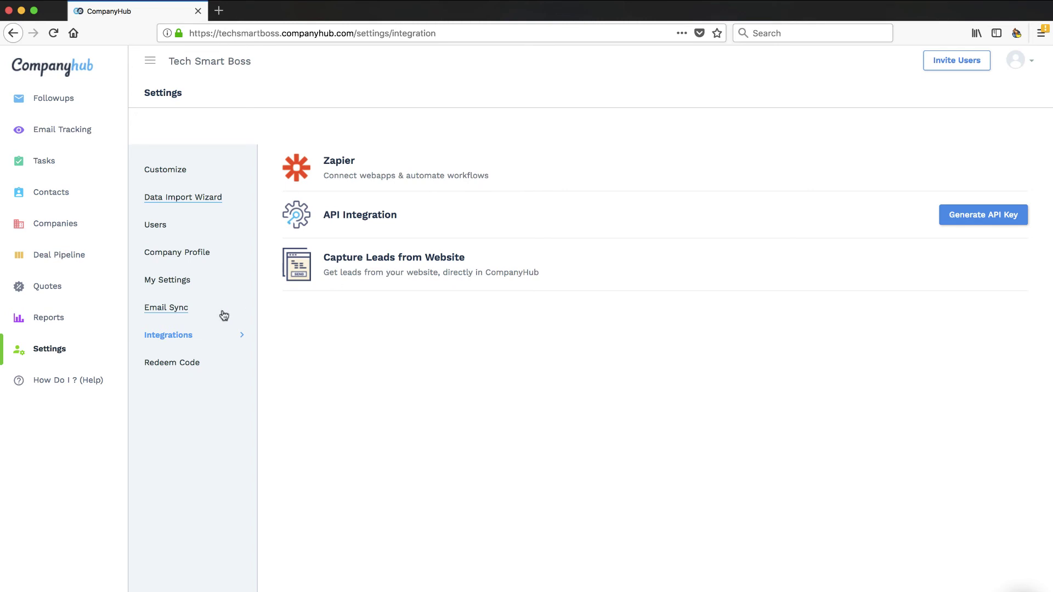
left_click(175, 171)
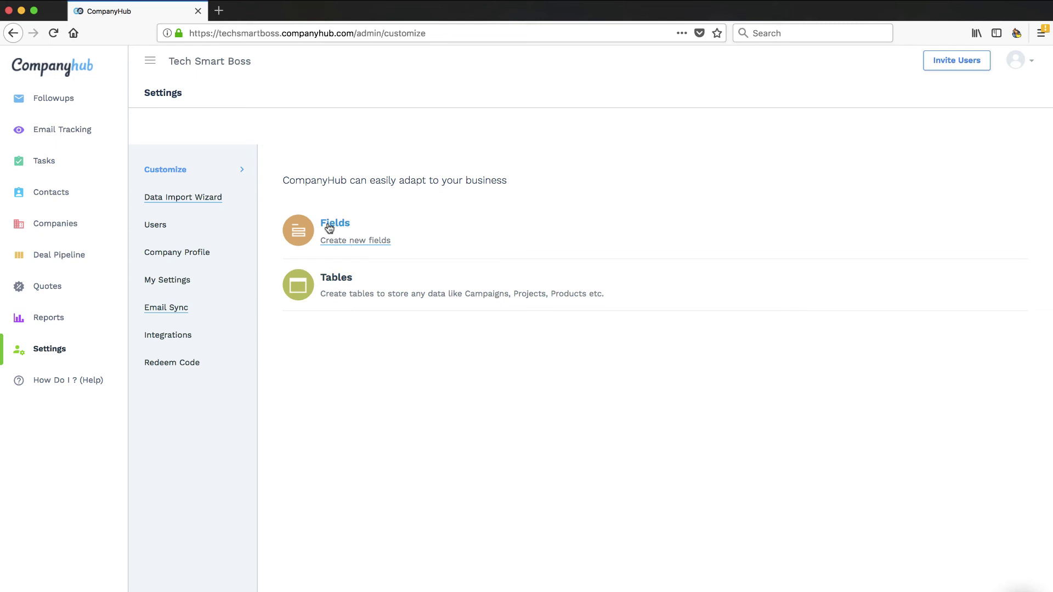
Choose the Deal table for creating new fields and look over its layout.
left_click(343, 244)
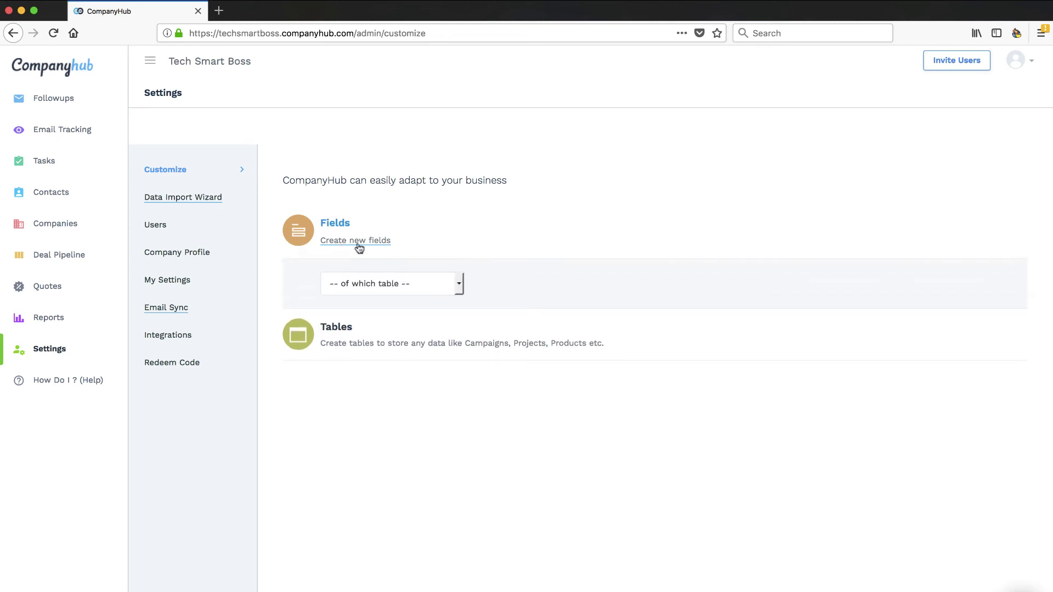
left_click(457, 286)
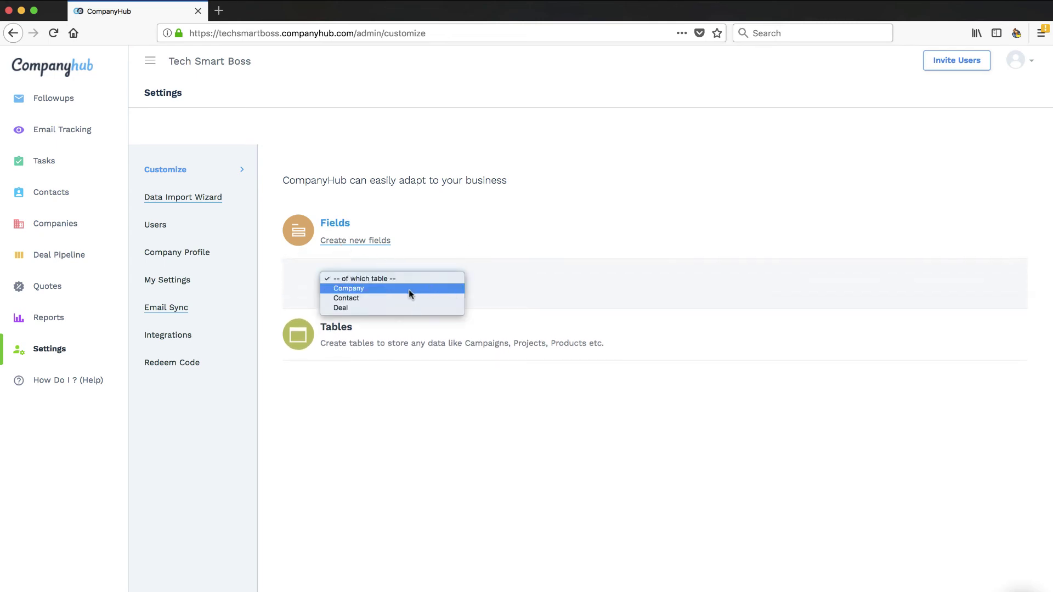
left_click(386, 308)
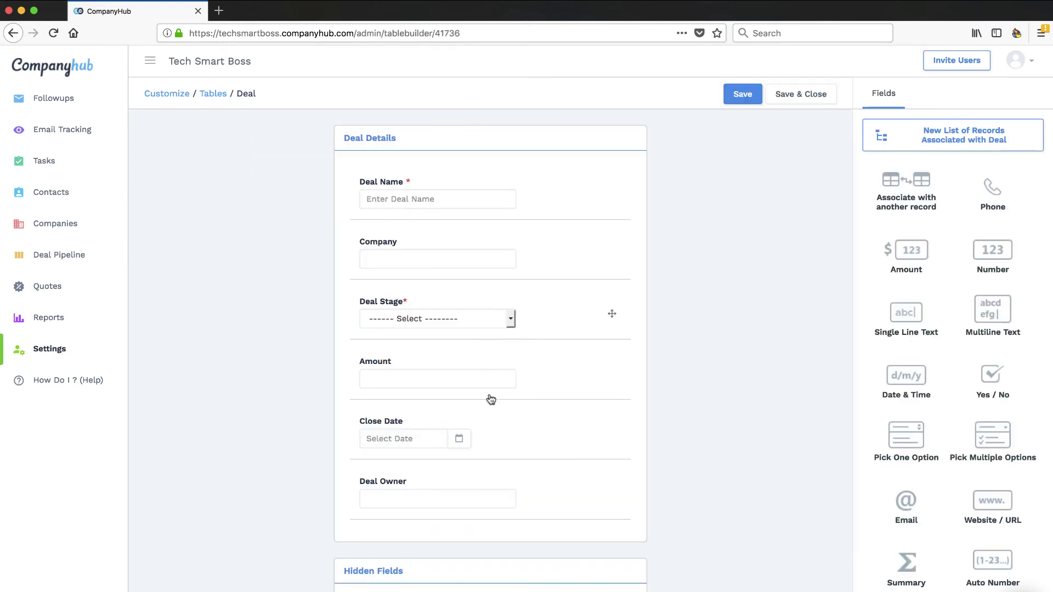
scroll(499, 446, "down", 5)
scroll(498, 453, "up", 5)
Add an 'In Trial' option to Deal Stage right after Discussion, and save the Deal table.
left_click(395, 315)
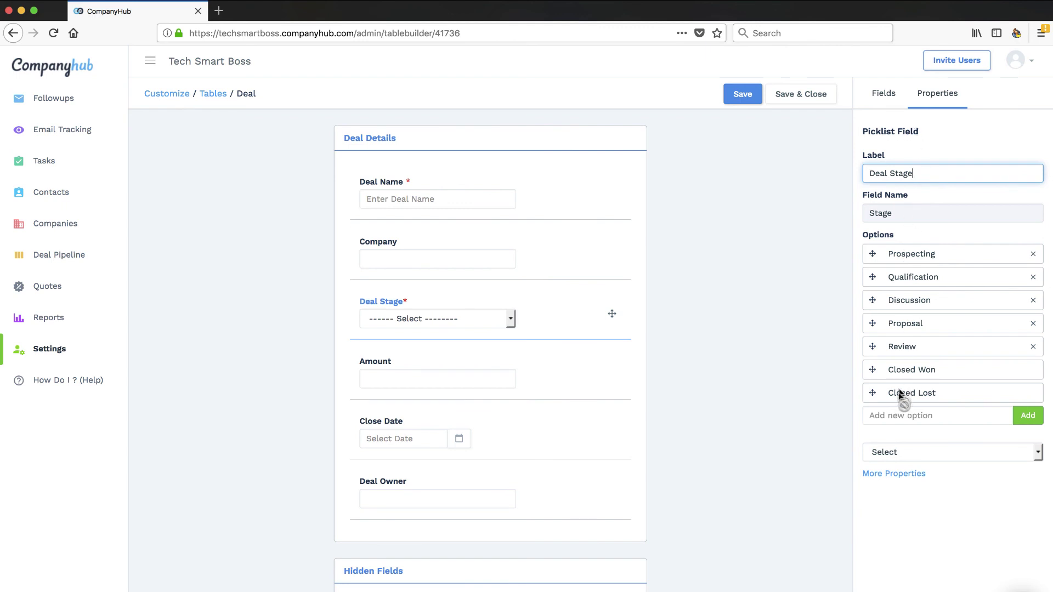
left_click(890, 416)
type("In Pr")
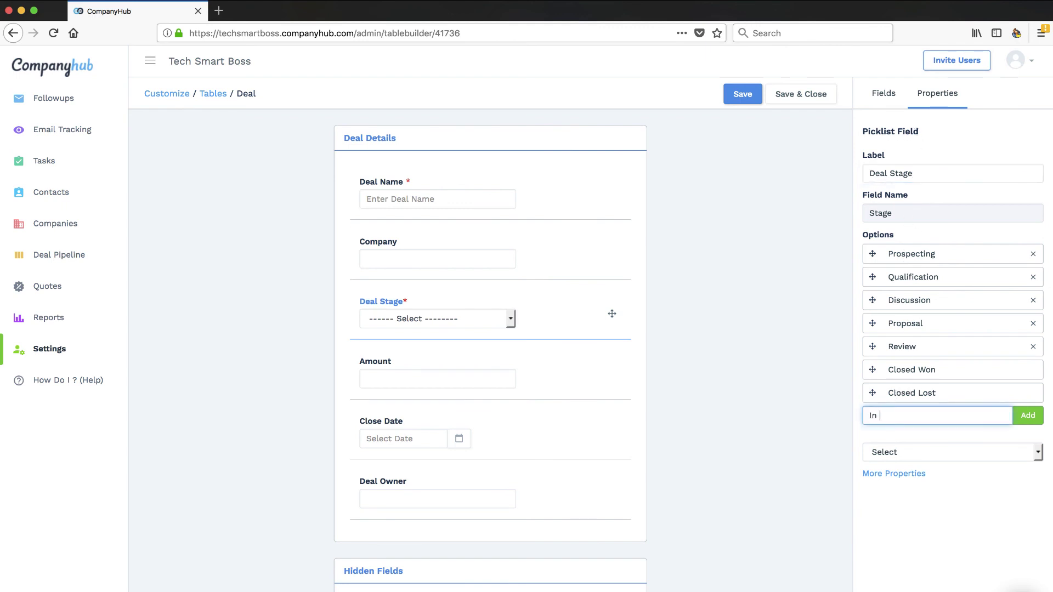
key("BackSpace")
key("BackSpace")
type("Tiral")
key("BackSpace")
key("BackSpace")
key("BackSpace")
type("rial")
left_click(1019, 417)
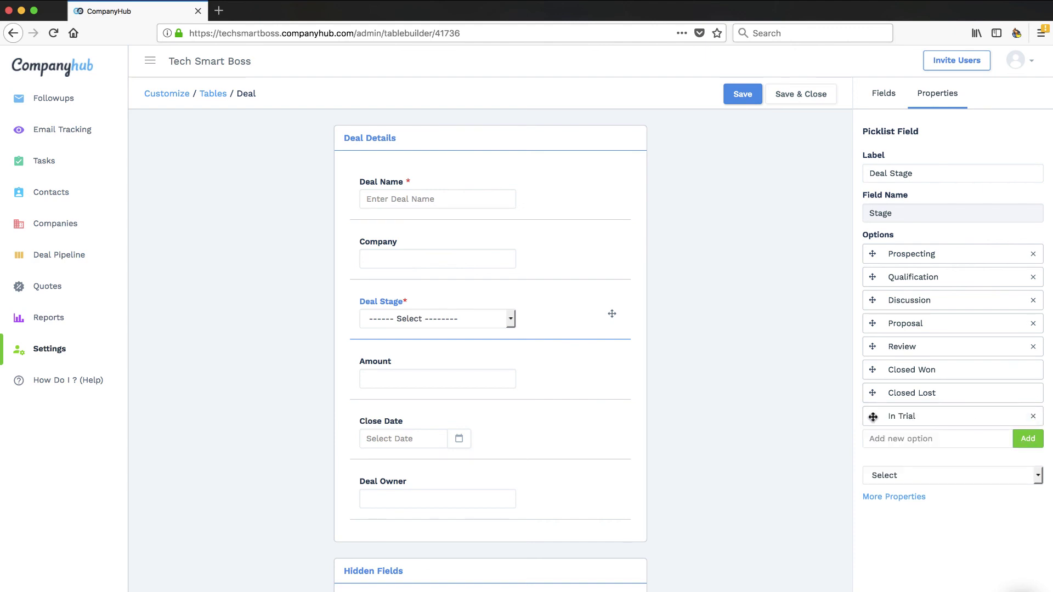
left_click_drag(872, 416, 873, 322)
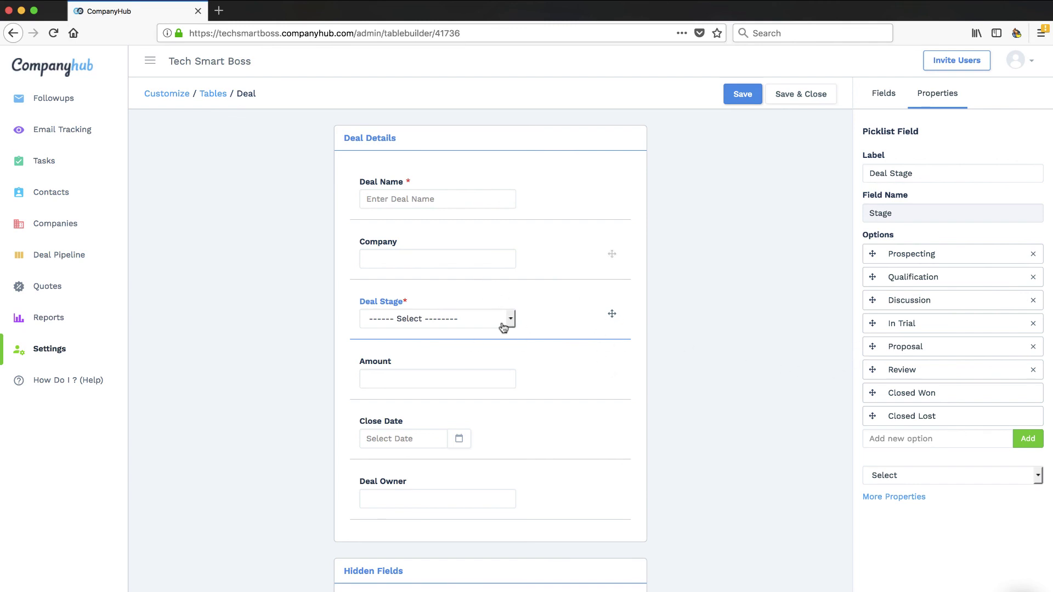
left_click(747, 100)
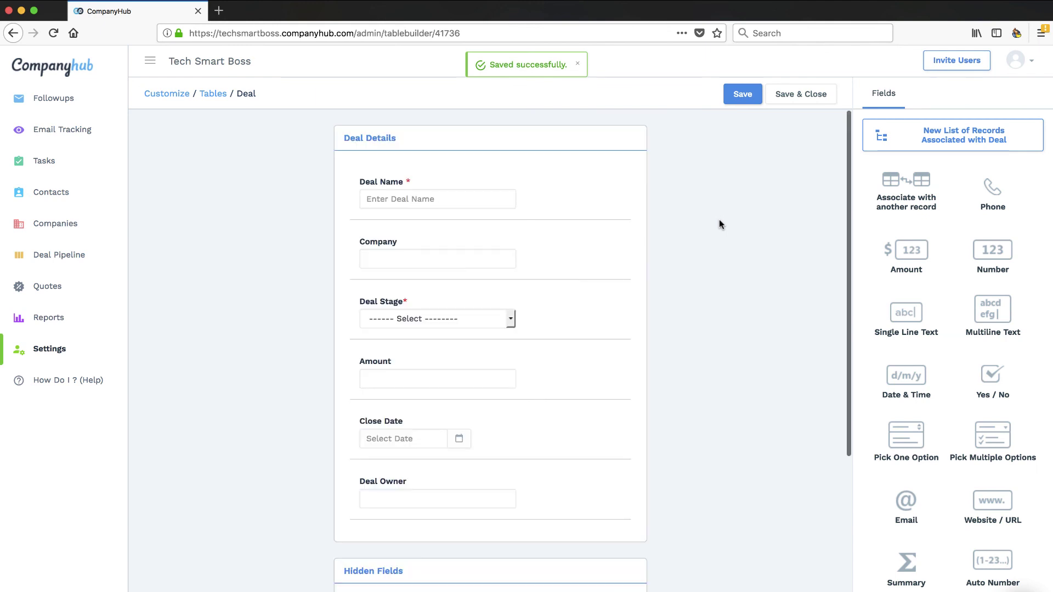
Open the Tables list (Company, Contact, Deal), cancelling a started new table.
left_click(176, 94)
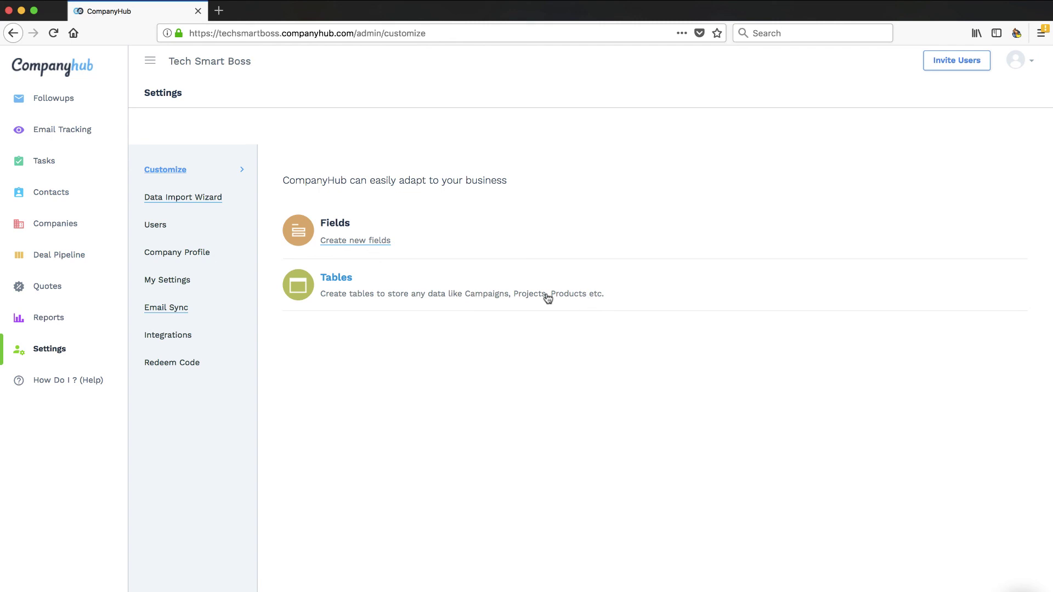
left_click(346, 280)
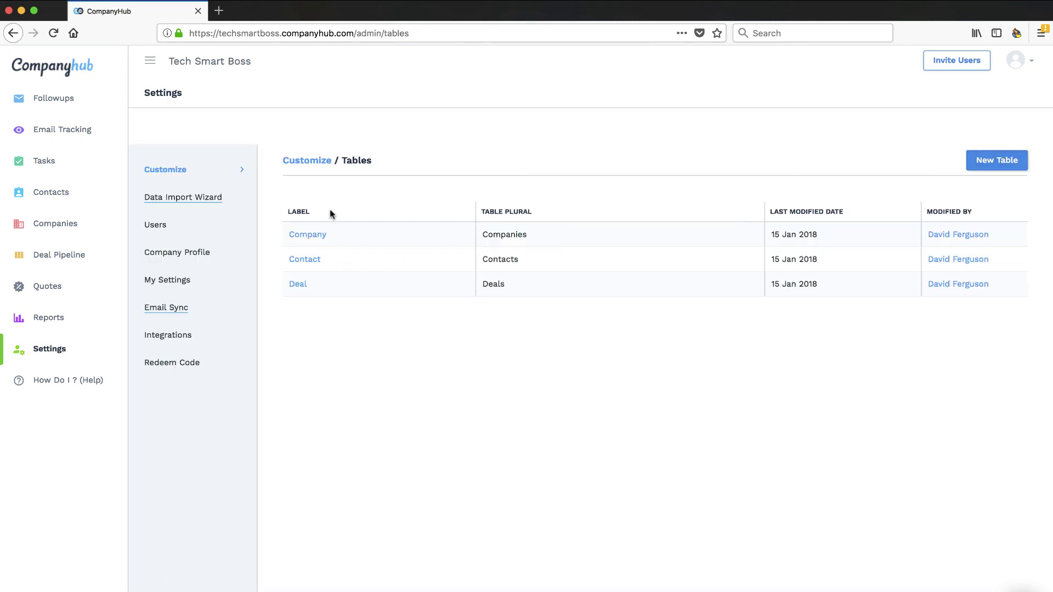
left_click(1004, 160)
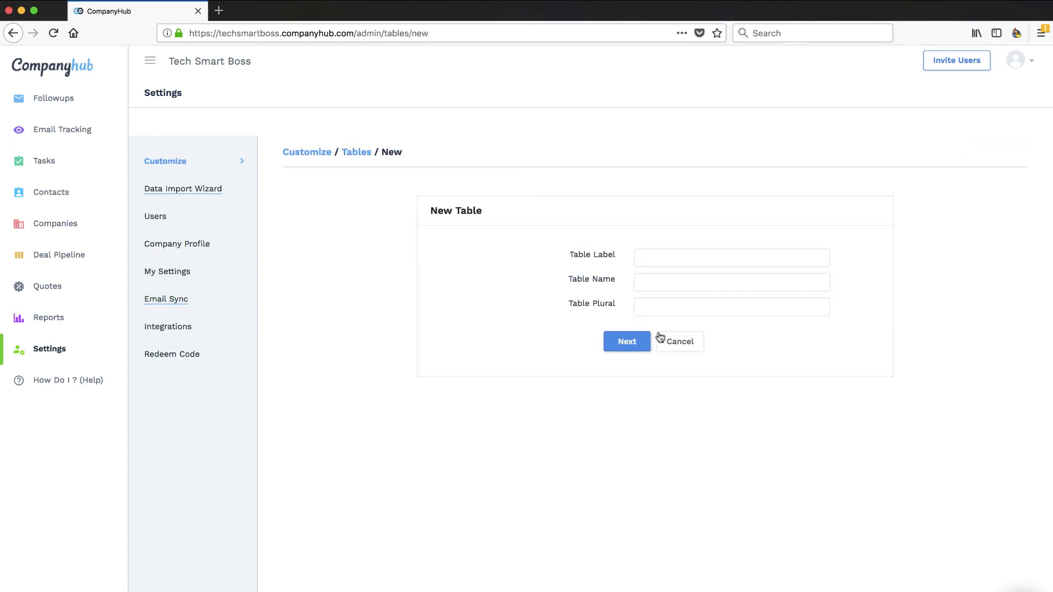
left_click(683, 343)
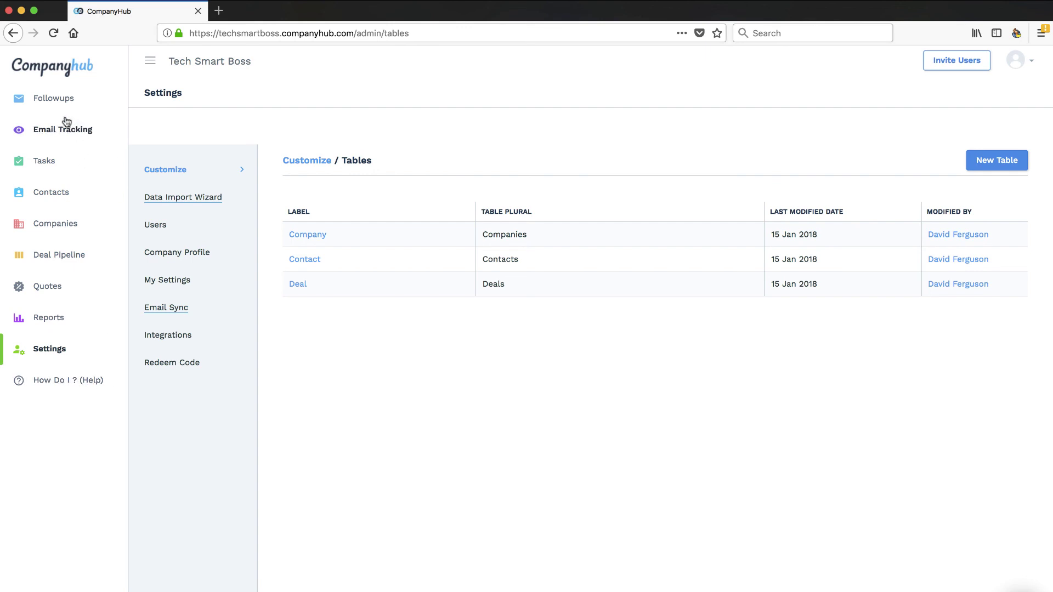
Return to the Contacts list with its three contacts, including the 5000fish one.
left_click(52, 195)
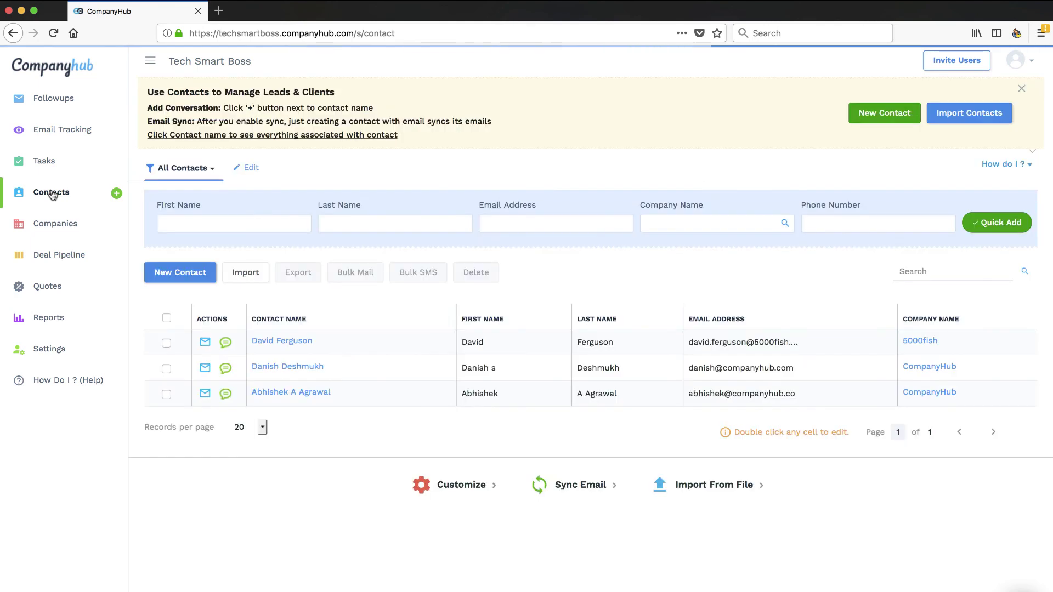